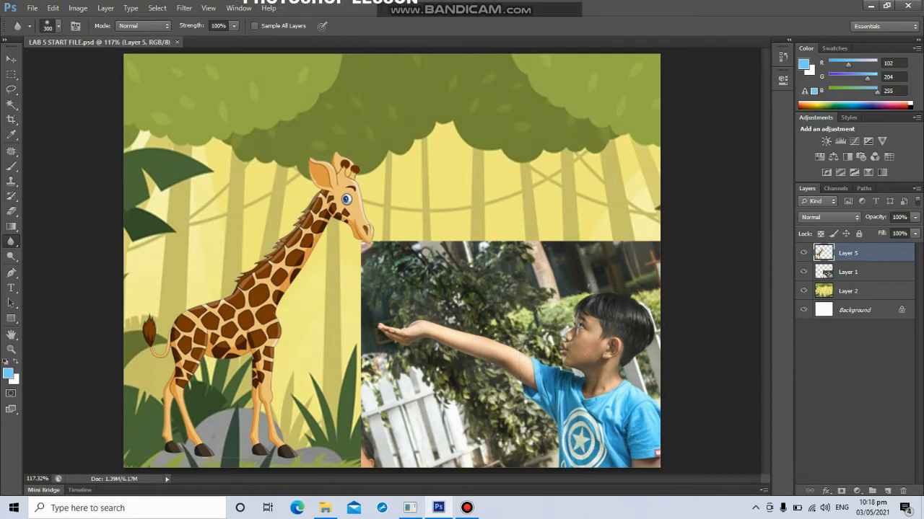
# - Select the photo layer (Layer 1) and set the Blur tool's brush size to 250
pyautogui.click(848, 272)
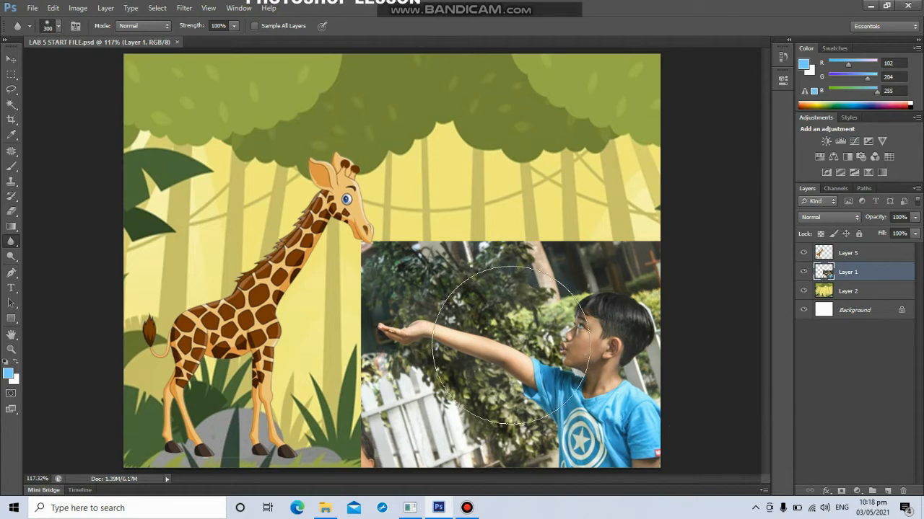
pyautogui.press('[')
pyautogui.press('[')
pyautogui.press(']')
pyautogui.press(']')
pyautogui.press(']')
pyautogui.press(']')
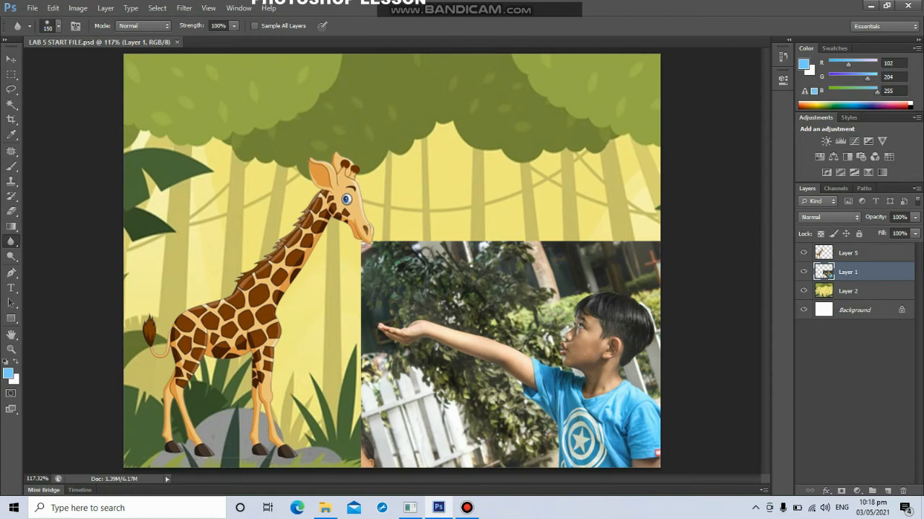
pyautogui.press(']')
pyautogui.press('[')
pyautogui.press('[')
pyautogui.press('[')
pyautogui.press('[')
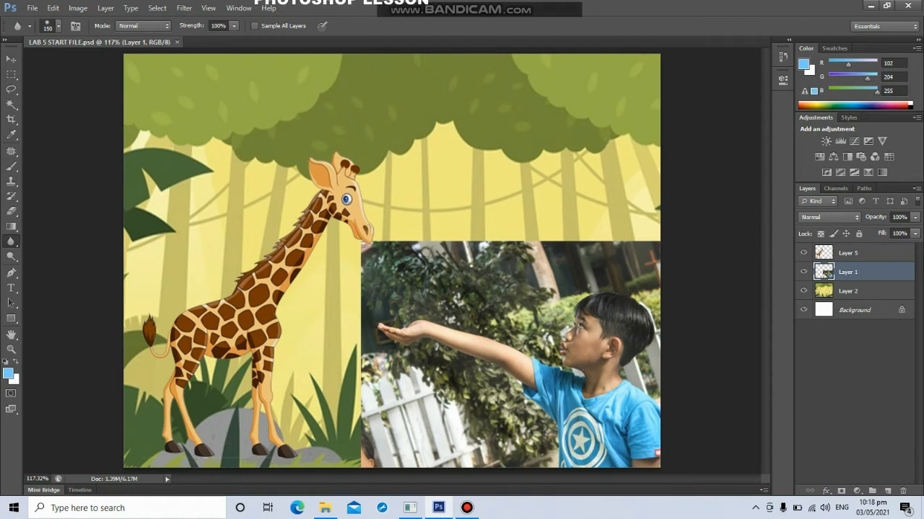
pyautogui.press(']')
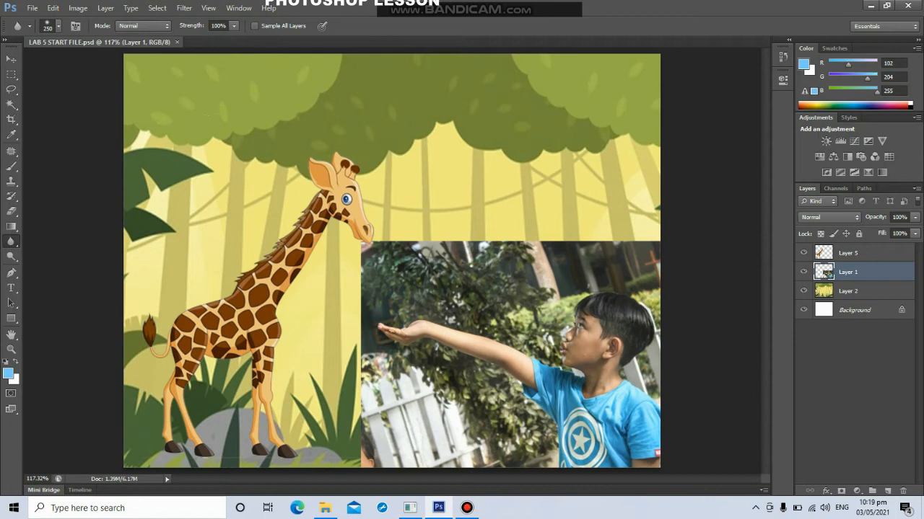
# - Set the Blur tool's strength to 19% and blur the boy's face in the photo
pyautogui.click(233, 25)
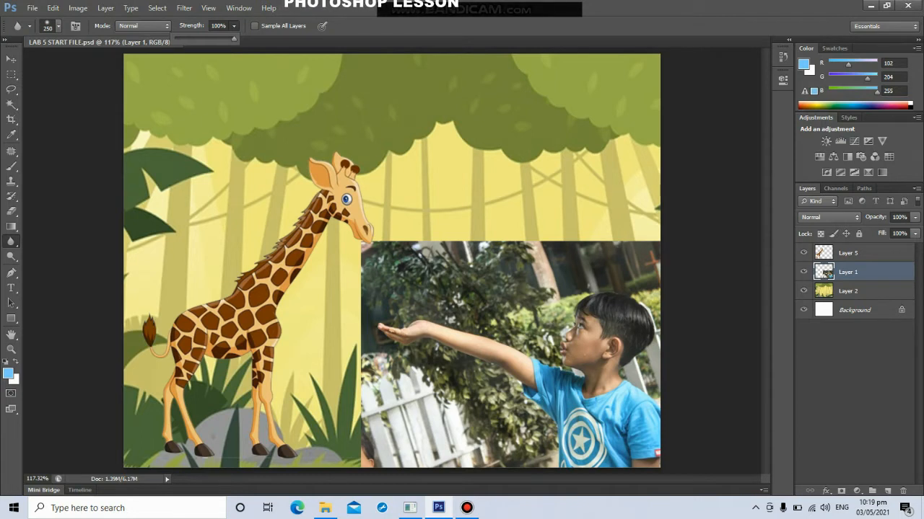
pyautogui.moveTo(234, 39); pyautogui.dragTo(186, 38)
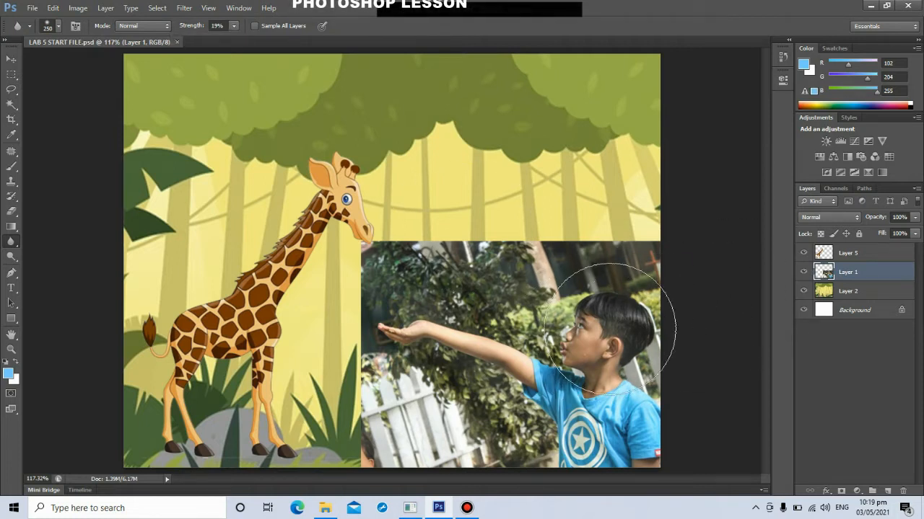
pyautogui.moveTo(570, 346); pyautogui.dragTo(596, 332)
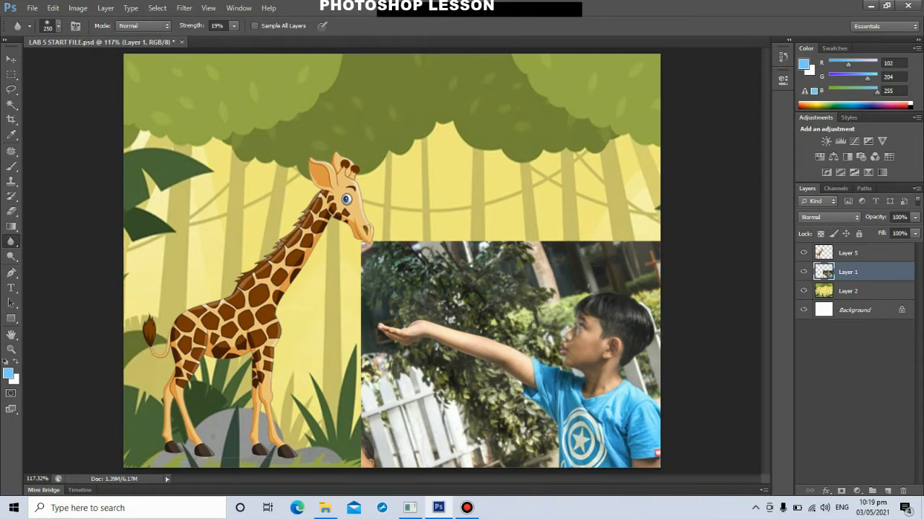
pyautogui.click(848, 253)
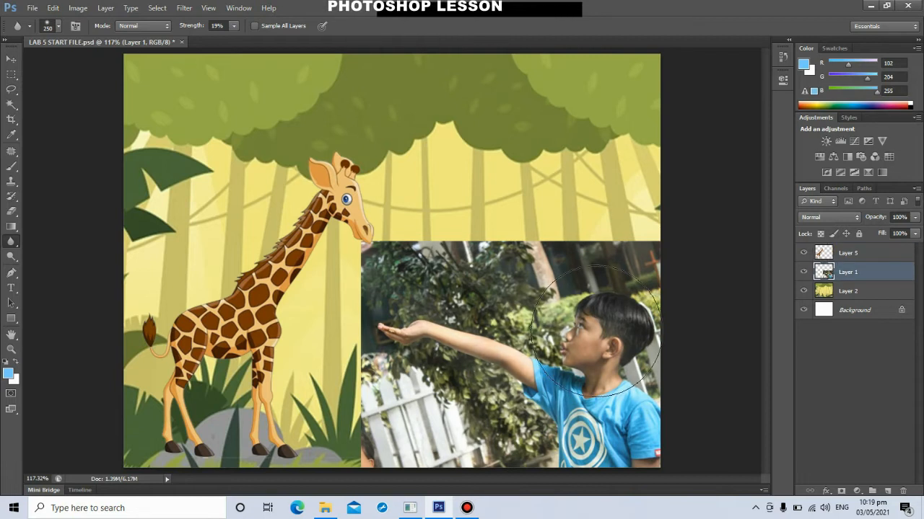
# - Set the Blur tool's strength to 100% and its brush size to 400
pyautogui.click(233, 25)
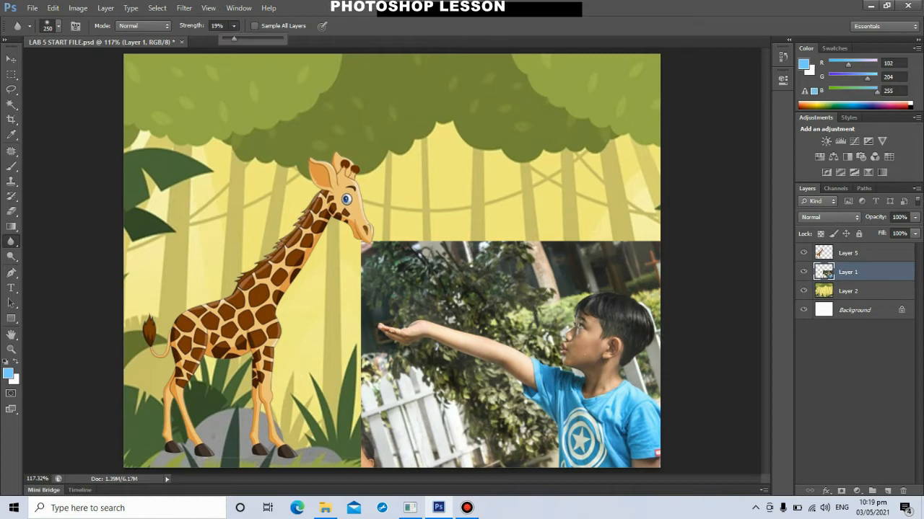
pyautogui.moveTo(233, 38); pyautogui.dragTo(282, 38)
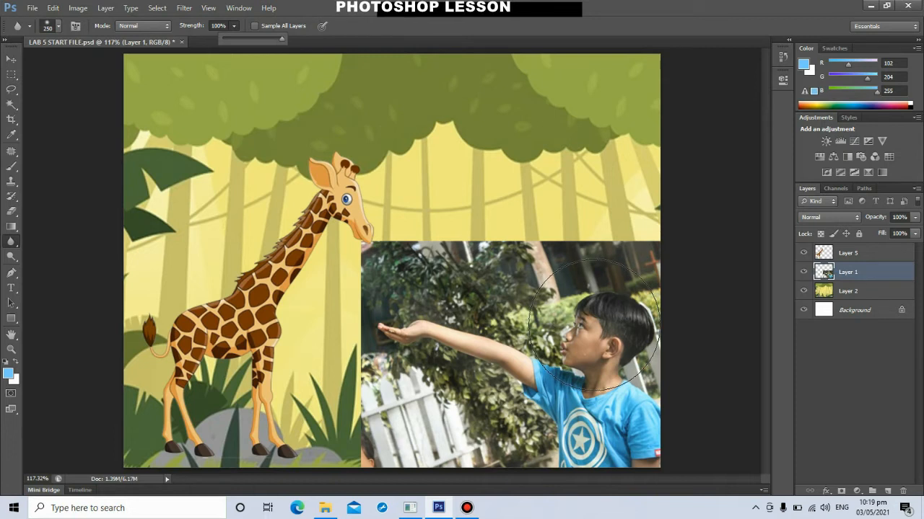
pyautogui.press(']')
pyautogui.press(']')
pyautogui.press(']')
pyautogui.press('[')
pyautogui.press('[')
pyautogui.press('[')
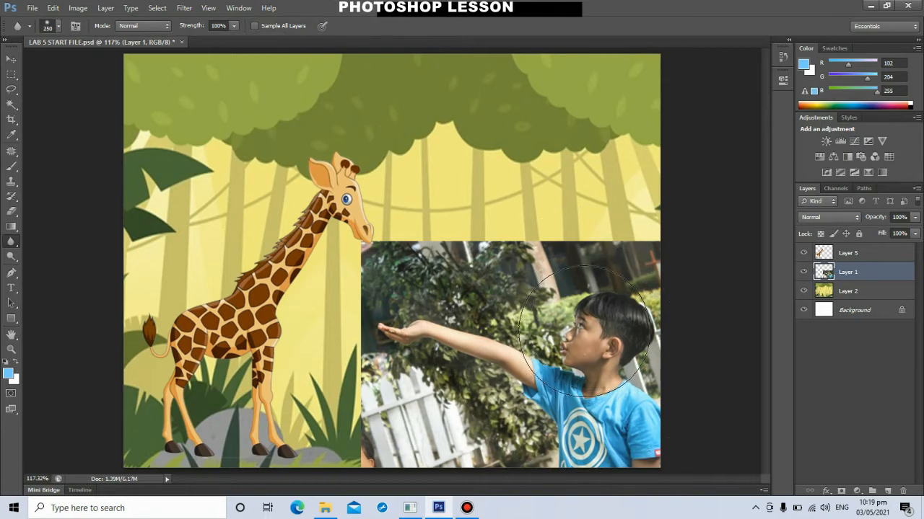
pyautogui.press(']')
pyautogui.press(']')
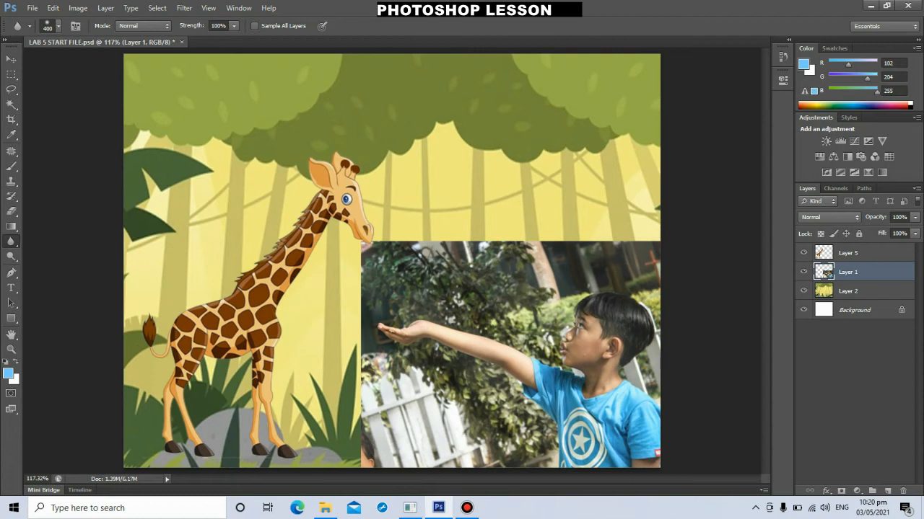
# - Sharpen the boy's face and outstretched arm with the Sharpen tool on Layer 1
pyautogui.rightClick(11, 242)
pyautogui.click(64, 250)
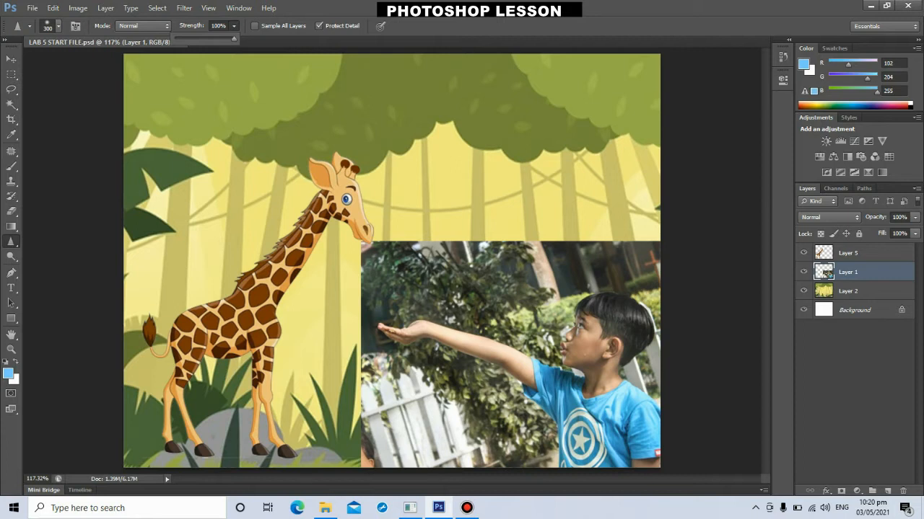
pyautogui.moveTo(587, 338)
pyautogui.mouseDown()
pyautogui.moveTo(524, 349)
pyautogui.moveTo(424, 345)
pyautogui.mouseUp()
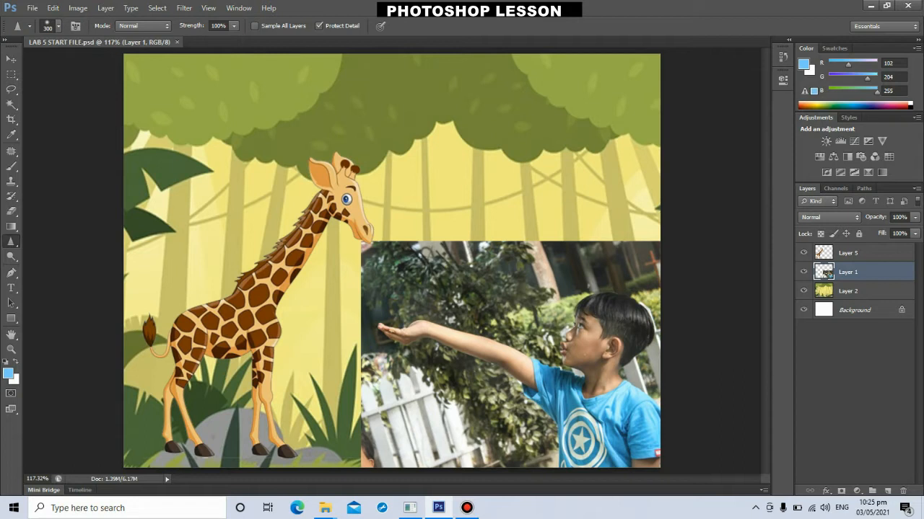
# - Darken the boy's arm and face with the Burn tool at 100% exposure
pyautogui.click(12, 257)
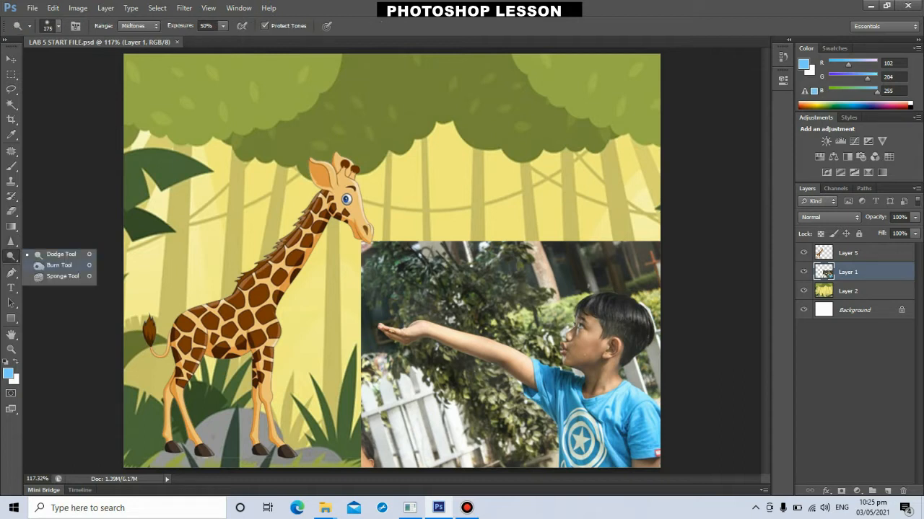
pyautogui.click(57, 265)
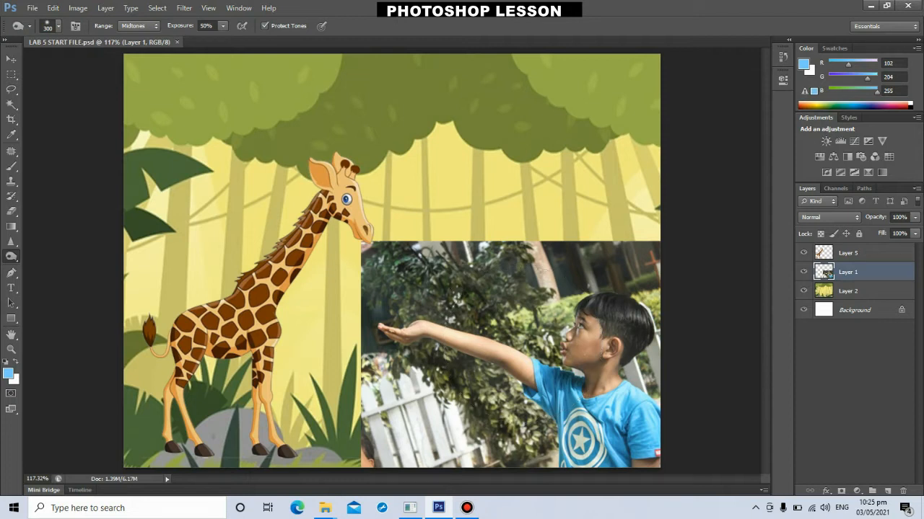
pyautogui.click(223, 25)
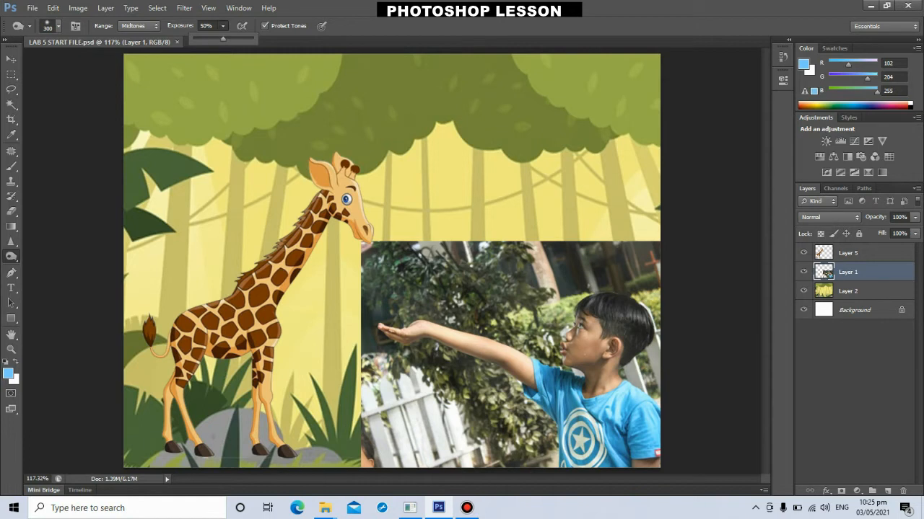
pyautogui.moveTo(223, 38); pyautogui.dragTo(235, 38)
pyautogui.moveTo(235, 38); pyautogui.dragTo(252, 38)
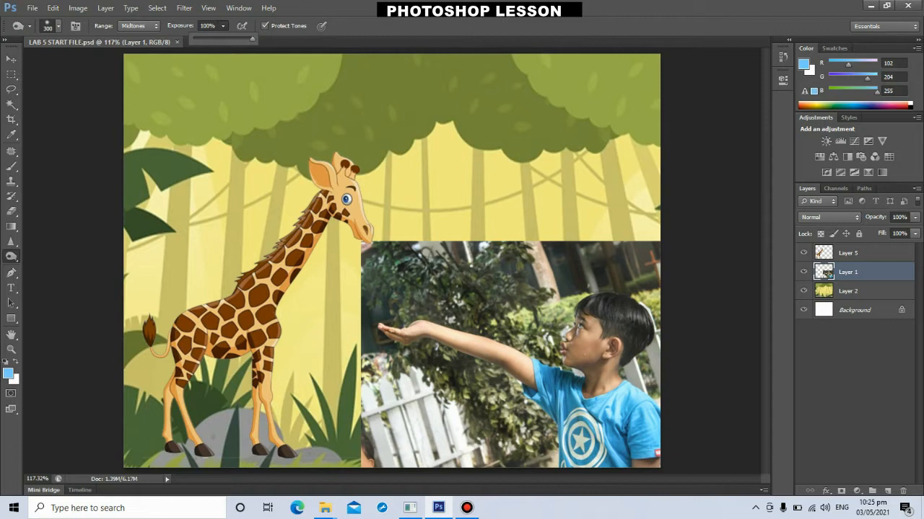
pyautogui.click(505, 376)
pyautogui.click(434, 349)
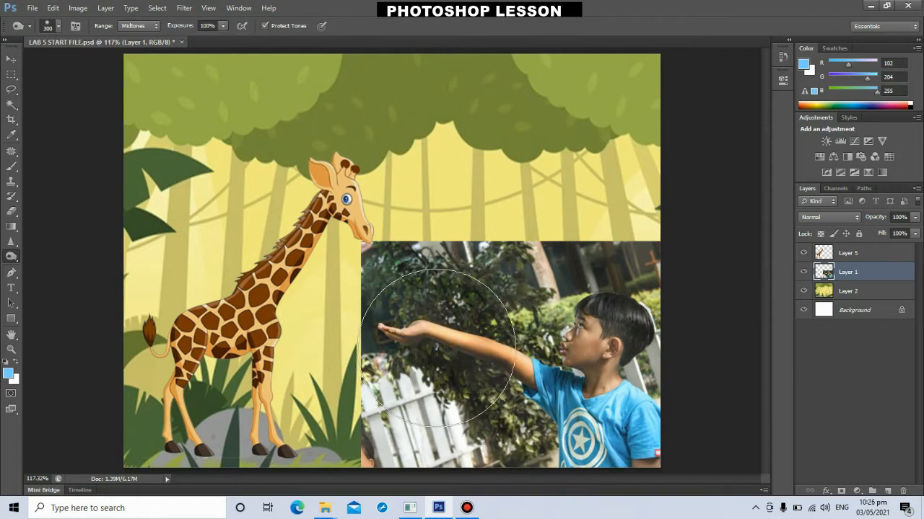
pyautogui.click(565, 340)
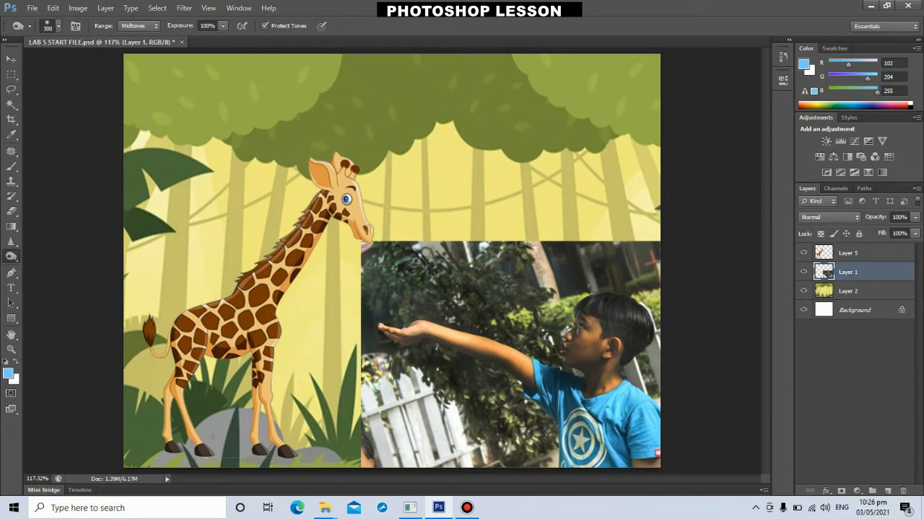
pyautogui.hotkey('alt', ']')
pyautogui.hotkey('alt', '[')
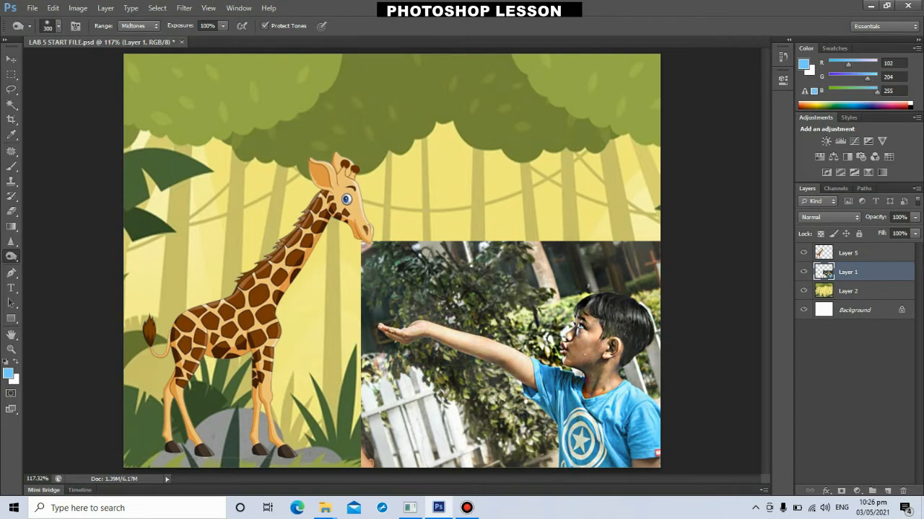
pyautogui.hotkey('alt', ']')
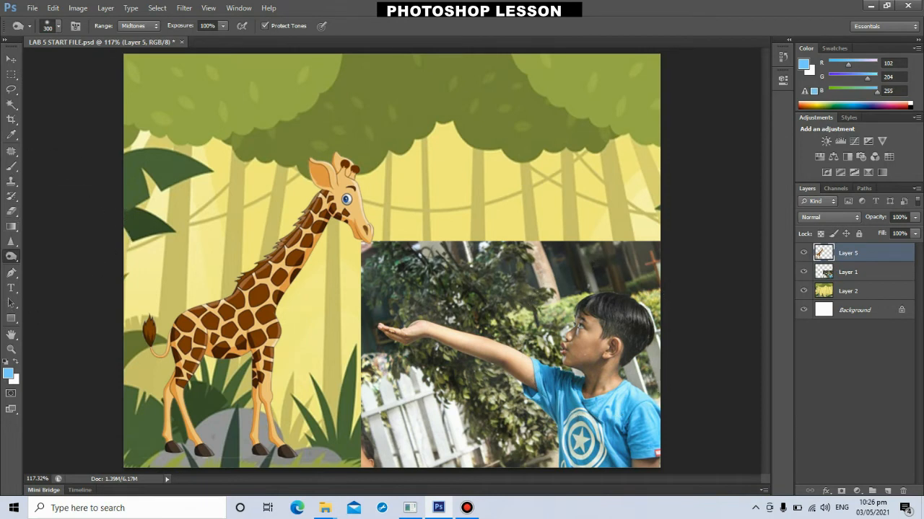
# - Switch to the Dodge tool, set its exposure to 81% and select the photo layer (Layer 1)
pyautogui.rightClick(10, 257)
pyautogui.click(59, 254)
pyautogui.click(223, 25)
pyautogui.moveTo(223, 38); pyautogui.dragTo(241, 38)
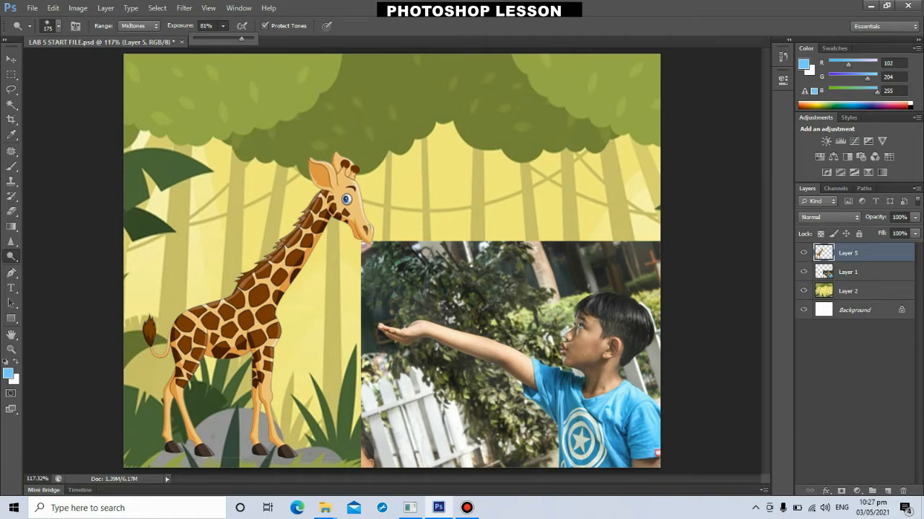
pyautogui.press('Return')
pyautogui.click(827, 273)
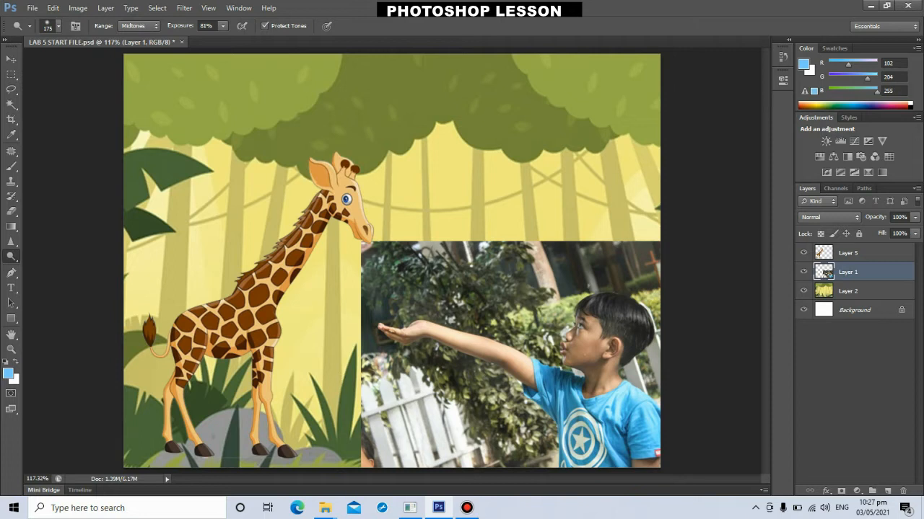
# - Lighten the boy's face, outstretched arm and blue T-shirt with the Dodge tool
pyautogui.click(595, 347)
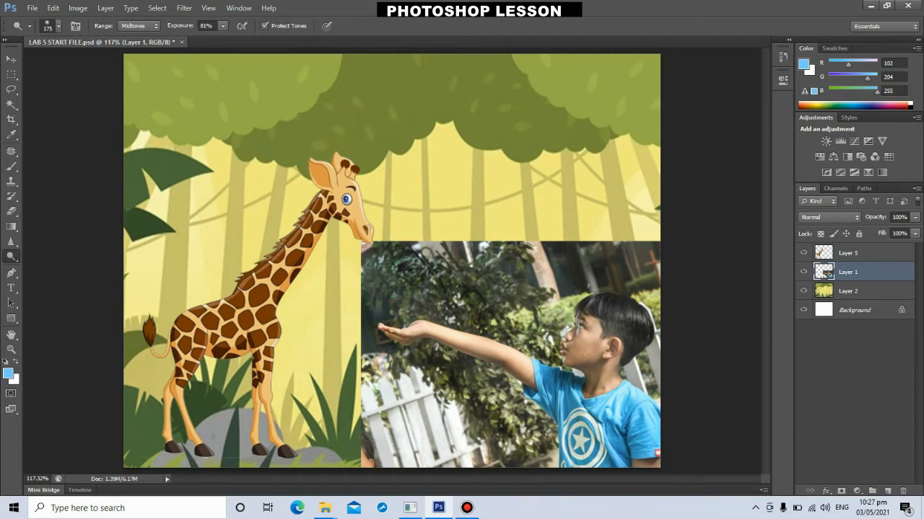
pyautogui.click(539, 361)
pyautogui.click(469, 362)
pyautogui.click(422, 345)
pyautogui.click(466, 346)
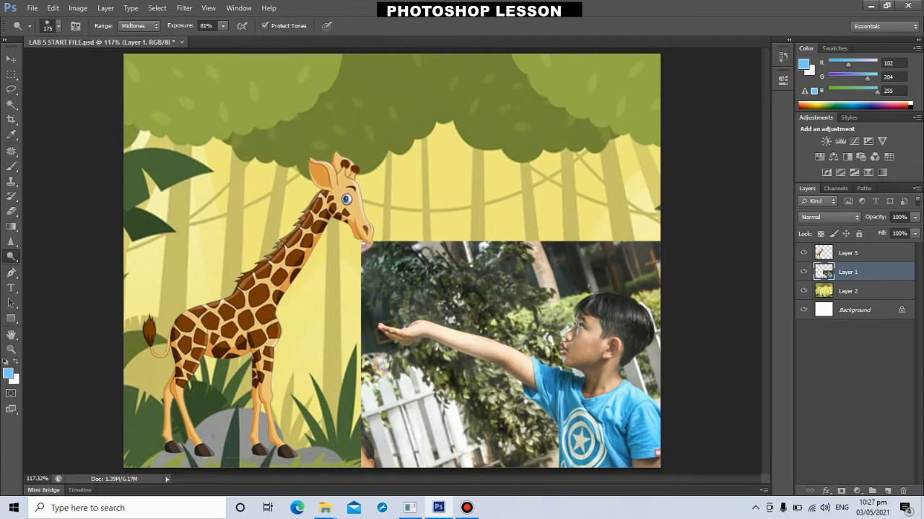
pyautogui.click(595, 342)
pyautogui.click(600, 368)
pyautogui.click(620, 440)
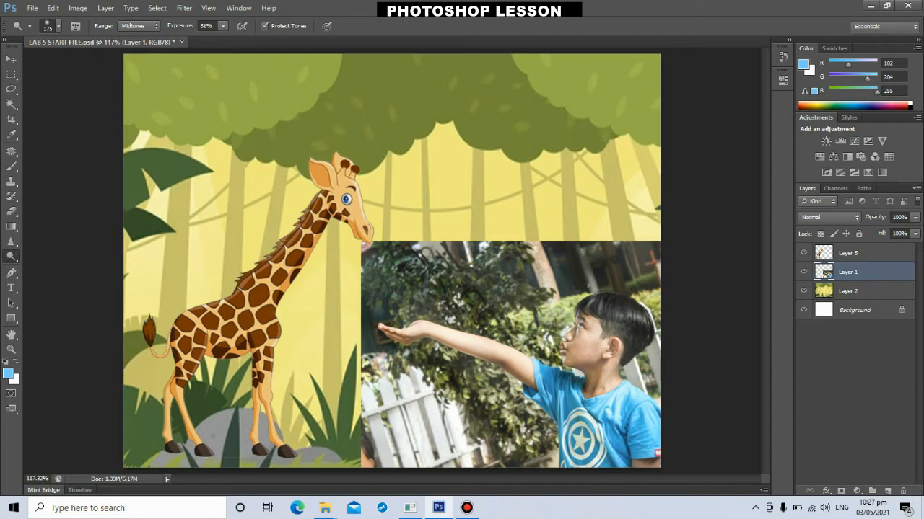
pyautogui.click(571, 436)
pyautogui.click(594, 361)
pyautogui.click(606, 329)
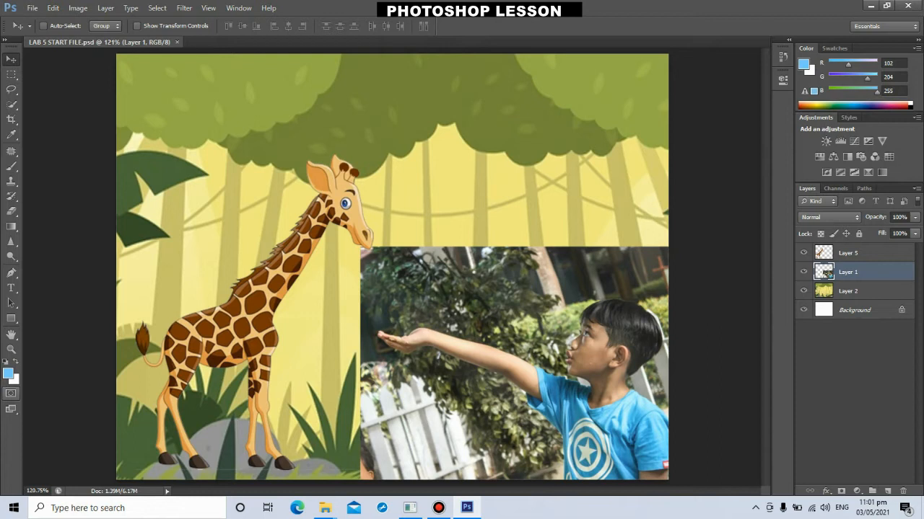
# - Enter Quick Mask mode on Layer 1 and choose the Brush tool with a brush size of 80
pyautogui.click(11, 393)
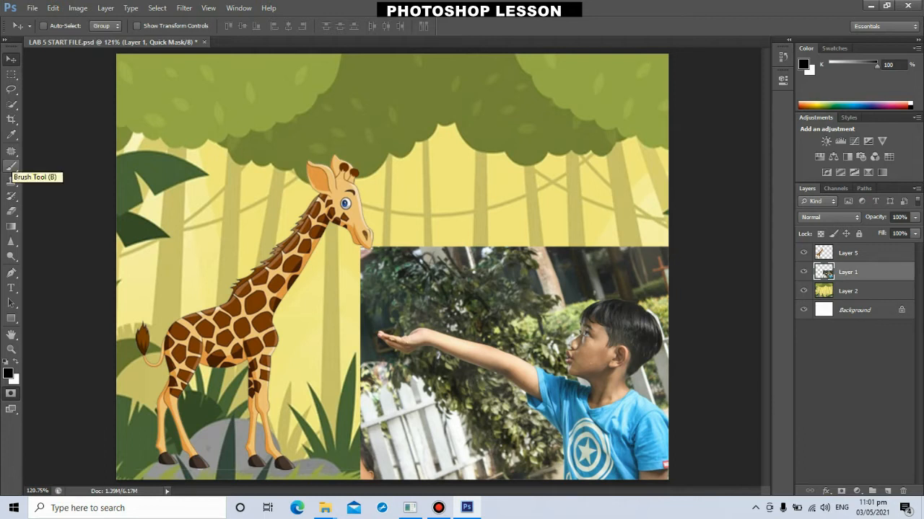
pyautogui.click(11, 168)
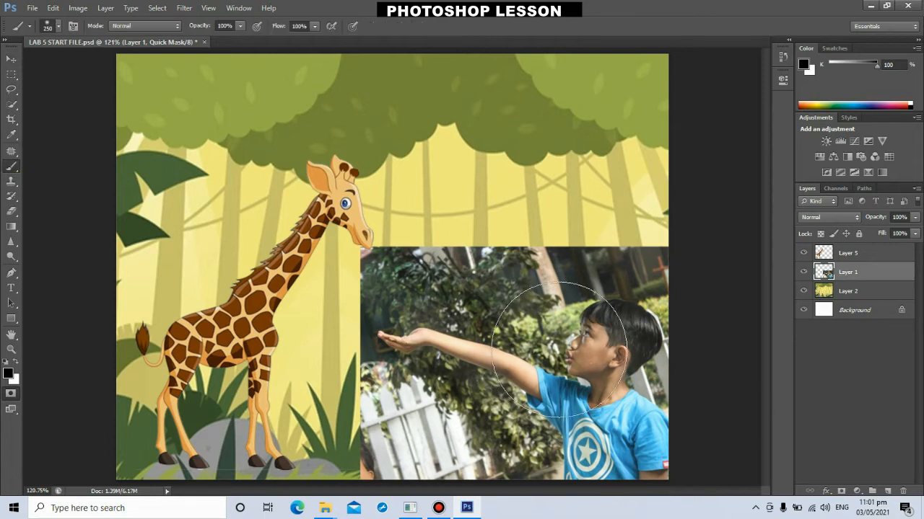
pyautogui.press('[')
pyautogui.press('[')
pyautogui.press('[')
pyautogui.press('[')
pyautogui.press('[')
pyautogui.press('[')
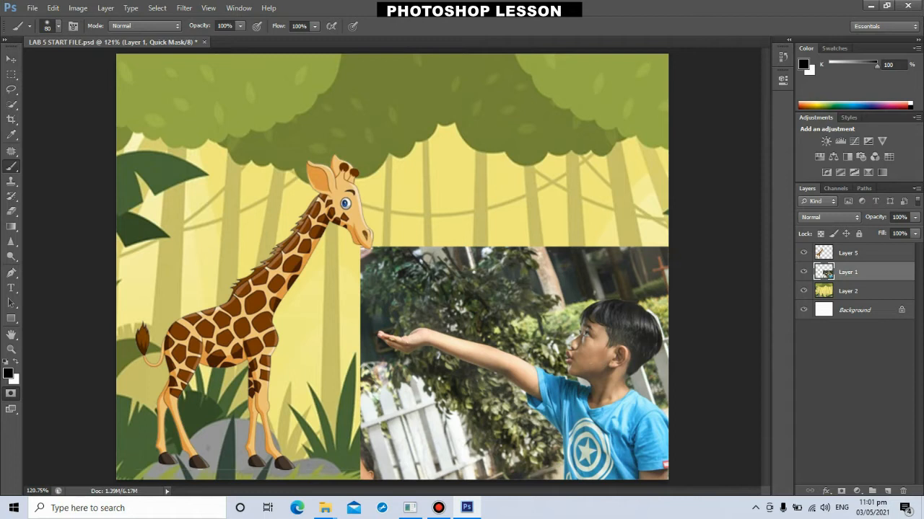
# - Paint the Quick Mask outline along the blue T-shirt's sleeves, collar, shoulders and lower edges with a brush of size 9
pyautogui.hotkey('ctrl', '+')
pyautogui.hotkey('ctrl', '+')
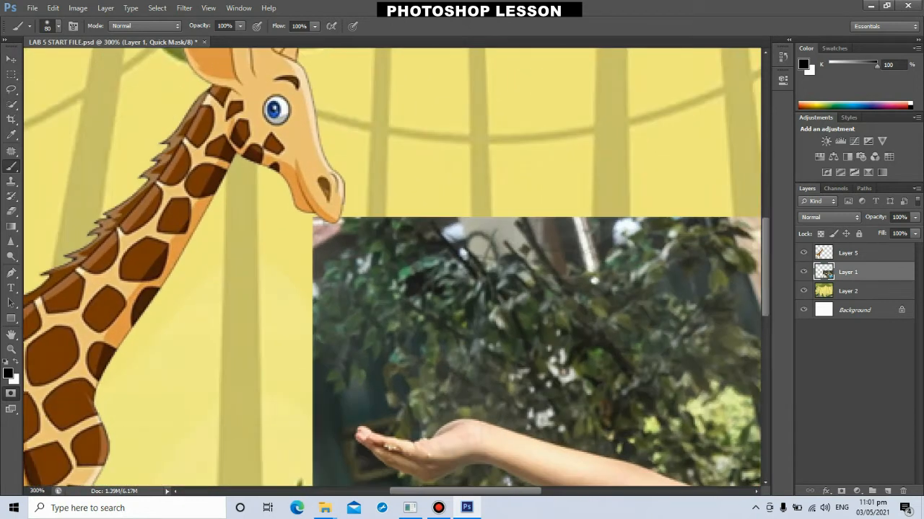
pyautogui.scroll(-5, 393, 259)
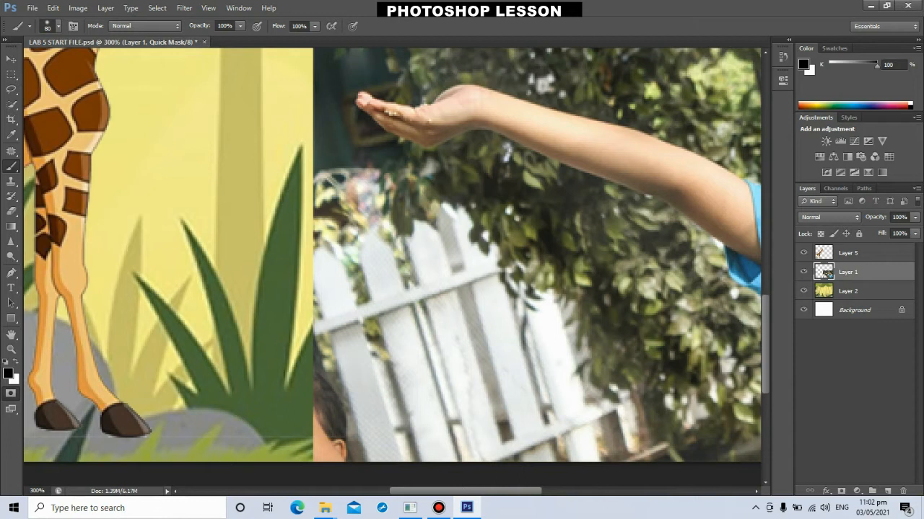
pyautogui.hscroll(6, 392, 254)
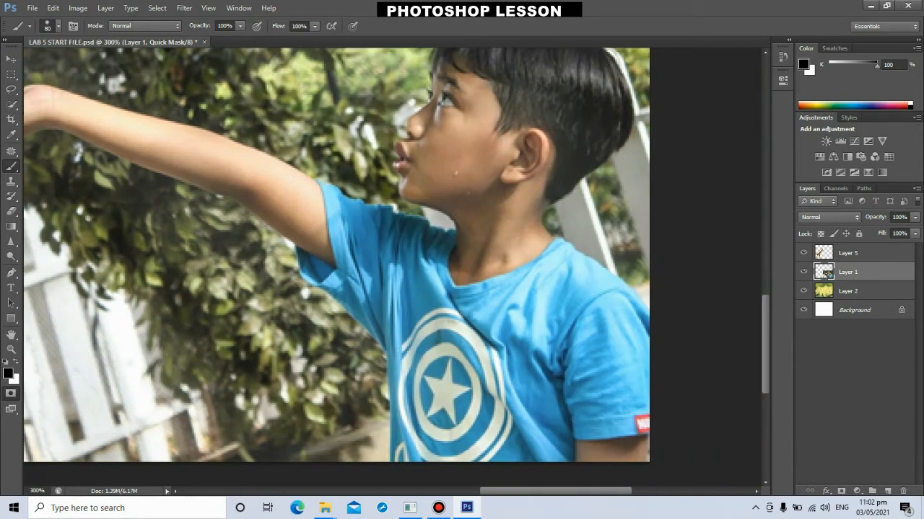
pyautogui.scroll(-1, 392, 260)
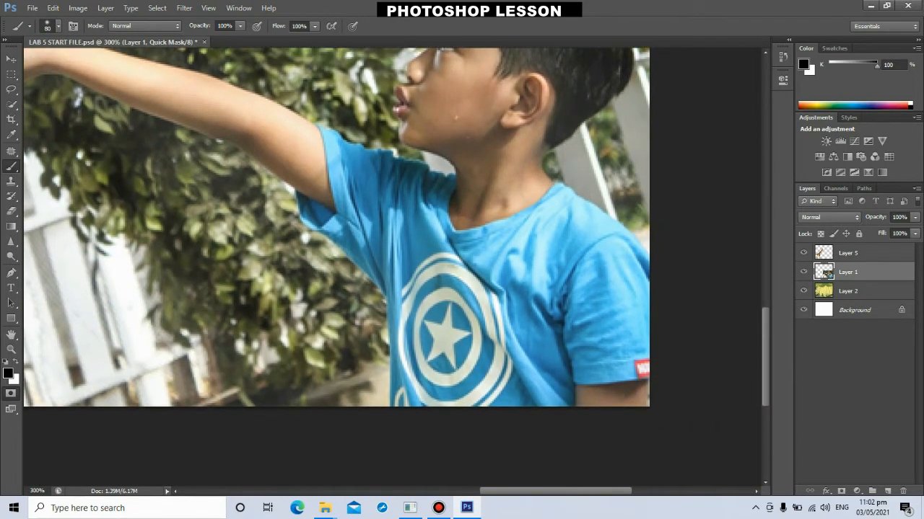
pyautogui.scroll(1, 393, 260)
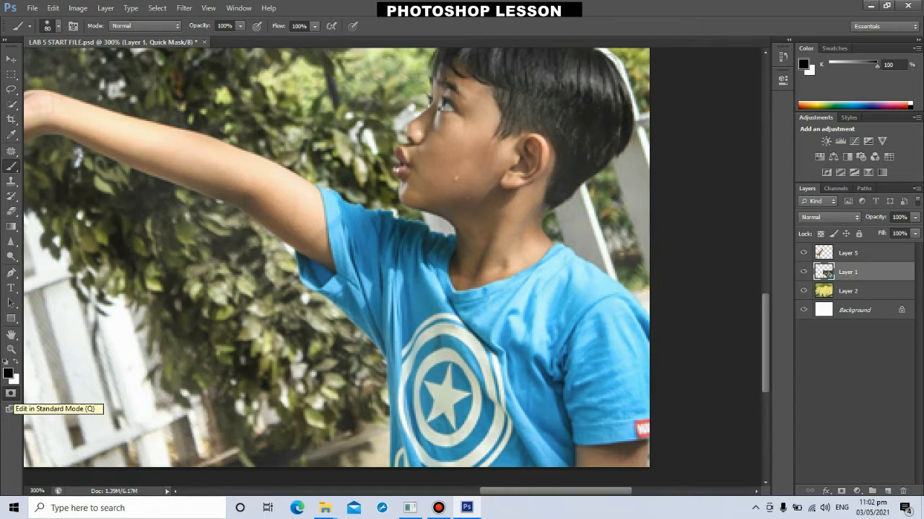
pyautogui.click(11, 393)
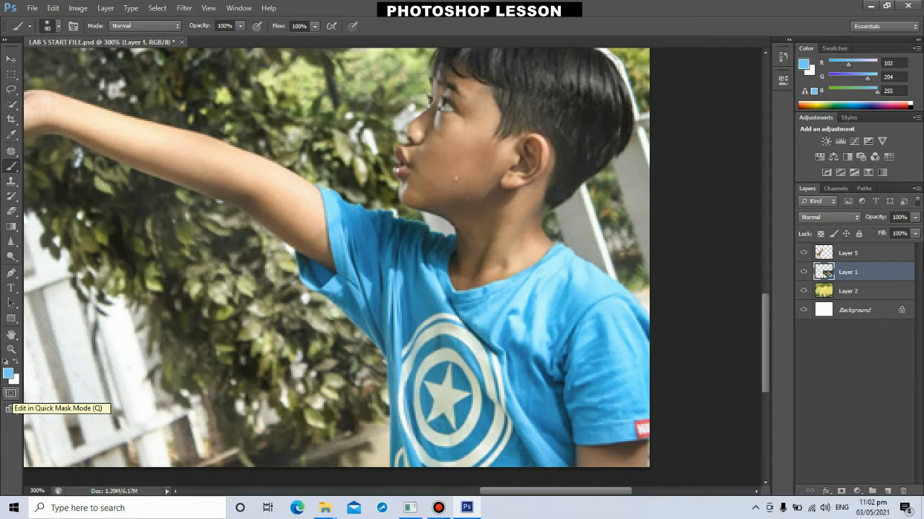
pyautogui.click(11, 393)
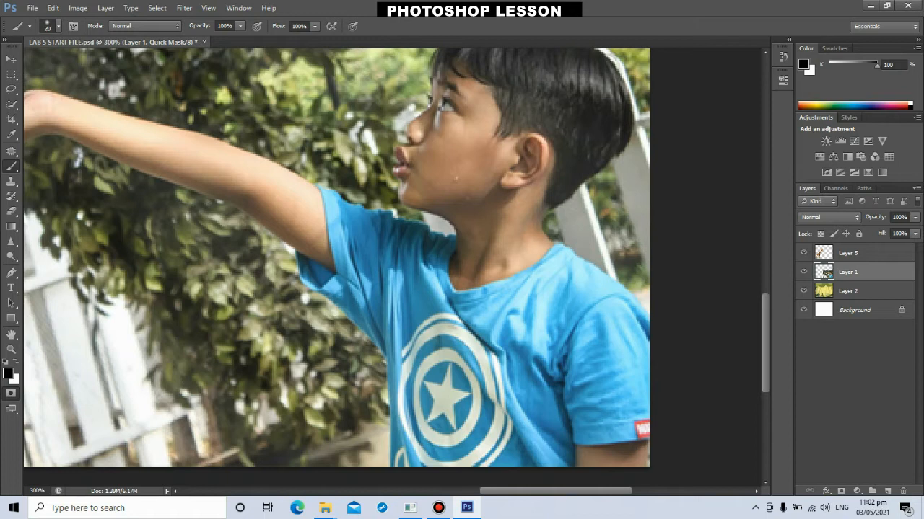
pyautogui.press('[')
pyautogui.moveTo(322, 191)
pyautogui.mouseDown()
pyautogui.moveTo(365, 215)
pyautogui.moveTo(449, 238)
pyautogui.mouseUp()
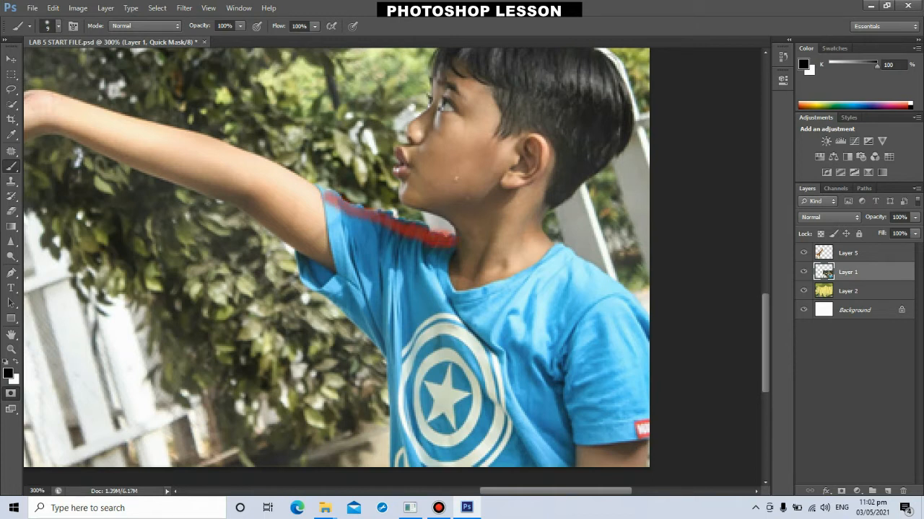
pyautogui.moveTo(422, 238)
pyautogui.mouseDown()
pyautogui.moveTo(443, 247)
pyautogui.moveTo(454, 292)
pyautogui.moveTo(482, 295)
pyautogui.moveTo(563, 248)
pyautogui.moveTo(621, 289)
pyautogui.moveTo(642, 318)
pyautogui.moveTo(645, 432)
pyautogui.moveTo(635, 425)
pyautogui.moveTo(638, 390)
pyautogui.mouseUp()
pyautogui.moveTo(598, 441)
pyautogui.mouseDown()
pyautogui.moveTo(546, 465)
pyautogui.moveTo(393, 465)
pyautogui.moveTo(402, 382)
pyautogui.mouseUp()
pyautogui.moveTo(390, 422)
pyautogui.mouseDown()
pyautogui.moveTo(398, 357)
pyautogui.moveTo(388, 338)
pyautogui.moveTo(321, 290)
pyautogui.moveTo(336, 293)
pyautogui.moveTo(388, 356)
pyautogui.moveTo(337, 288)
pyautogui.moveTo(322, 192)
pyautogui.mouseUp()
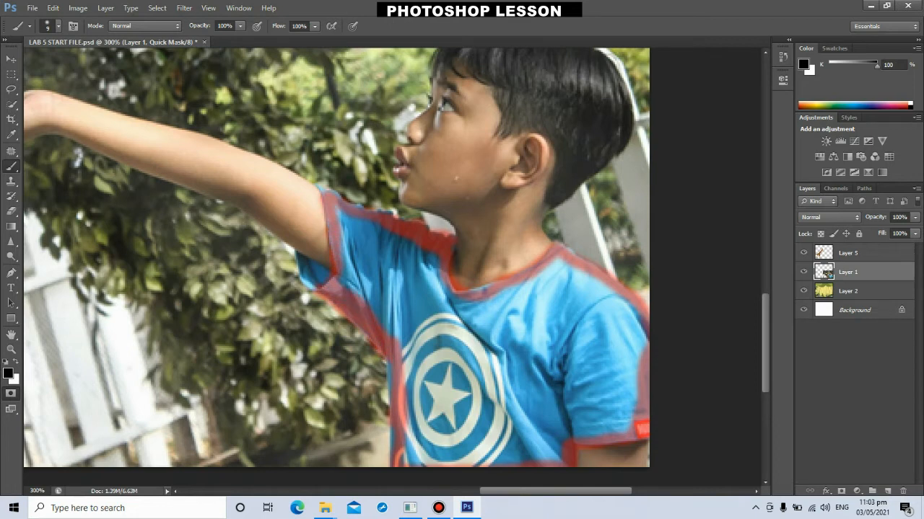
pyautogui.moveTo(296, 261)
pyautogui.mouseDown()
pyautogui.moveTo(313, 288)
pyautogui.moveTo(359, 291)
pyautogui.mouseUp()
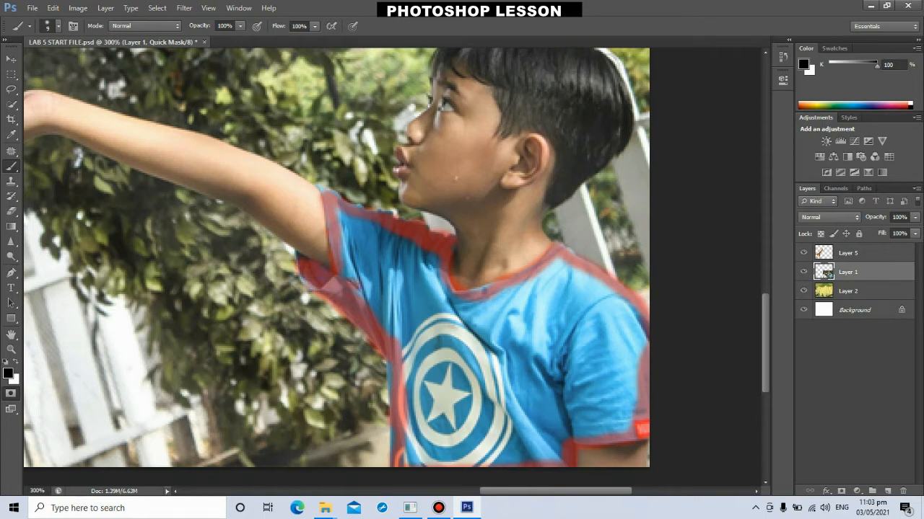
# - Enlarge the brush to size 20 and fill the inside of the T-shirt with the Quick Mask
pyautogui.press(']')
pyautogui.moveTo(348, 218)
pyautogui.mouseDown()
pyautogui.moveTo(381, 260)
pyautogui.moveTo(368, 289)
pyautogui.moveTo(400, 264)
pyautogui.moveTo(423, 262)
pyautogui.moveTo(410, 294)
pyautogui.moveTo(396, 279)
pyautogui.moveTo(391, 332)
pyautogui.moveTo(400, 289)
pyautogui.moveTo(417, 306)
pyautogui.moveTo(440, 303)
pyautogui.moveTo(459, 316)
pyautogui.moveTo(513, 296)
pyautogui.mouseUp()
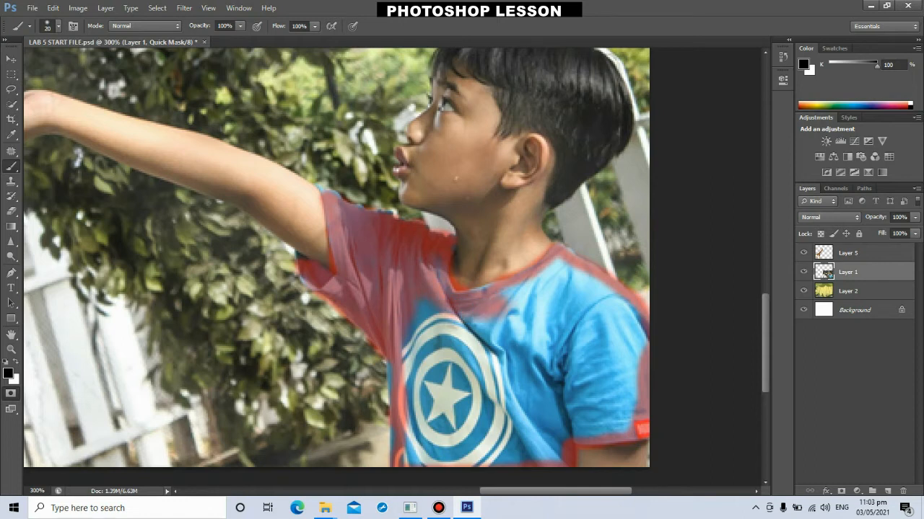
pyautogui.moveTo(514, 296)
pyautogui.mouseDown()
pyautogui.moveTo(570, 267)
pyautogui.moveTo(633, 329)
pyautogui.moveTo(611, 324)
pyautogui.moveTo(634, 371)
pyautogui.moveTo(613, 427)
pyautogui.moveTo(530, 444)
pyautogui.moveTo(553, 451)
pyautogui.moveTo(417, 456)
pyautogui.moveTo(419, 325)
pyautogui.moveTo(429, 310)
pyautogui.moveTo(425, 361)
pyautogui.mouseUp()
pyautogui.moveTo(389, 441)
pyautogui.mouseDown()
pyautogui.moveTo(426, 430)
pyautogui.moveTo(436, 331)
pyautogui.moveTo(570, 303)
pyautogui.moveTo(509, 301)
pyautogui.mouseUp()
pyautogui.moveTo(586, 303)
pyautogui.mouseDown()
pyautogui.moveTo(614, 340)
pyautogui.moveTo(608, 403)
pyautogui.moveTo(551, 410)
pyautogui.moveTo(508, 433)
pyautogui.moveTo(430, 417)
pyautogui.moveTo(462, 339)
pyautogui.moveTo(484, 426)
pyautogui.moveTo(505, 333)
pyautogui.moveTo(517, 336)
pyautogui.moveTo(505, 426)
pyautogui.moveTo(555, 328)
pyautogui.moveTo(599, 390)
pyautogui.moveTo(579, 319)
pyautogui.moveTo(607, 354)
pyautogui.mouseUp()
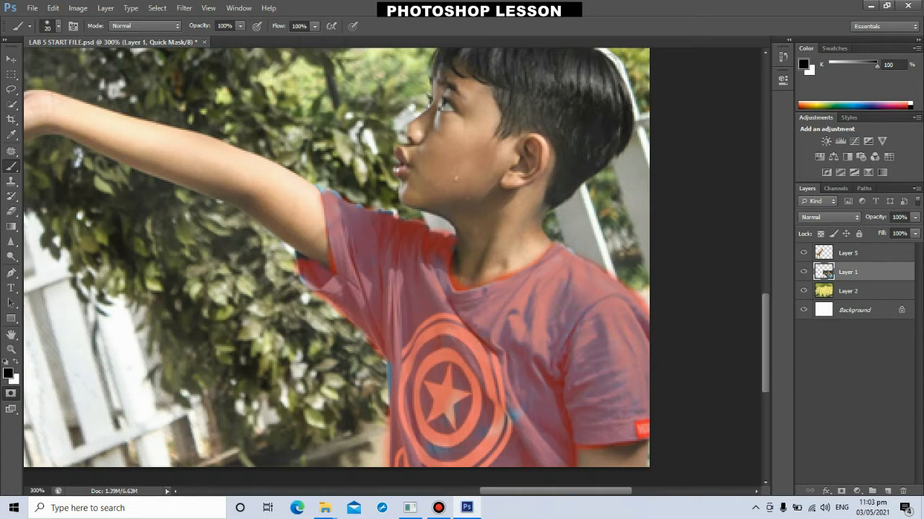
# - Undo the mask strokes that spill past the shirt's edge and repaint the T-shirt's remaining unmasked areas with larger brushes
pyautogui.moveTo(454, 400)
pyautogui.mouseDown()
pyautogui.moveTo(513, 417)
pyautogui.moveTo(386, 436)
pyautogui.mouseUp()
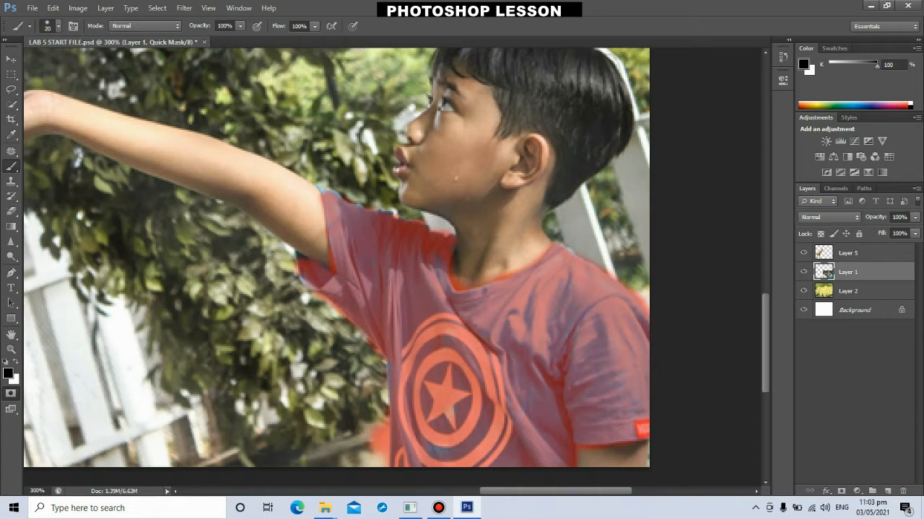
pyautogui.hotkey('ctrl', 'z')
pyautogui.moveTo(426, 317)
pyautogui.mouseDown()
pyautogui.moveTo(513, 326)
pyautogui.moveTo(502, 294)
pyautogui.moveTo(555, 276)
pyautogui.moveTo(588, 278)
pyautogui.moveTo(626, 321)
pyautogui.moveTo(642, 376)
pyautogui.moveTo(593, 430)
pyautogui.moveTo(496, 404)
pyautogui.moveTo(429, 337)
pyautogui.mouseUp()
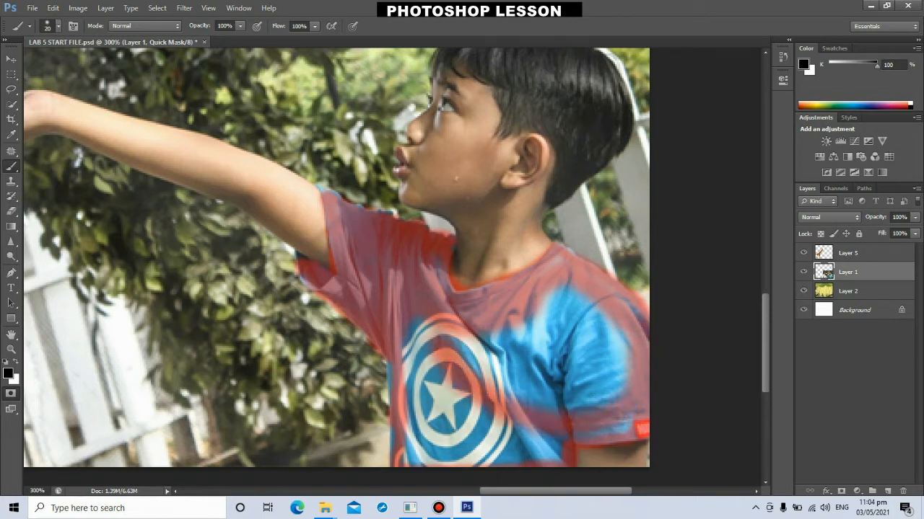
pyautogui.moveTo(525, 311)
pyautogui.mouseDown()
pyautogui.moveTo(569, 315)
pyautogui.moveTo(521, 375)
pyautogui.moveTo(435, 368)
pyautogui.moveTo(442, 394)
pyautogui.mouseUp()
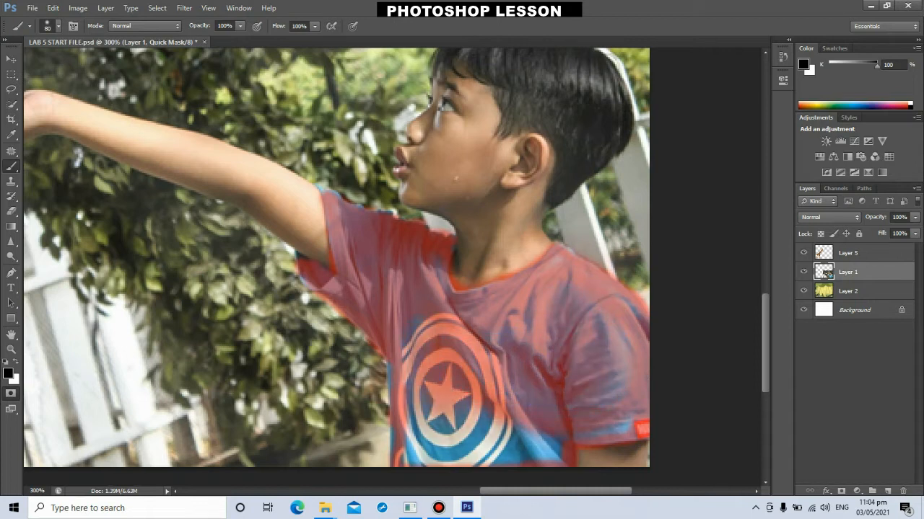
pyautogui.moveTo(397, 355); pyautogui.dragTo(395, 376)
pyautogui.moveTo(433, 398)
pyautogui.mouseDown()
pyautogui.moveTo(415, 462)
pyautogui.moveTo(492, 463)
pyautogui.mouseUp()
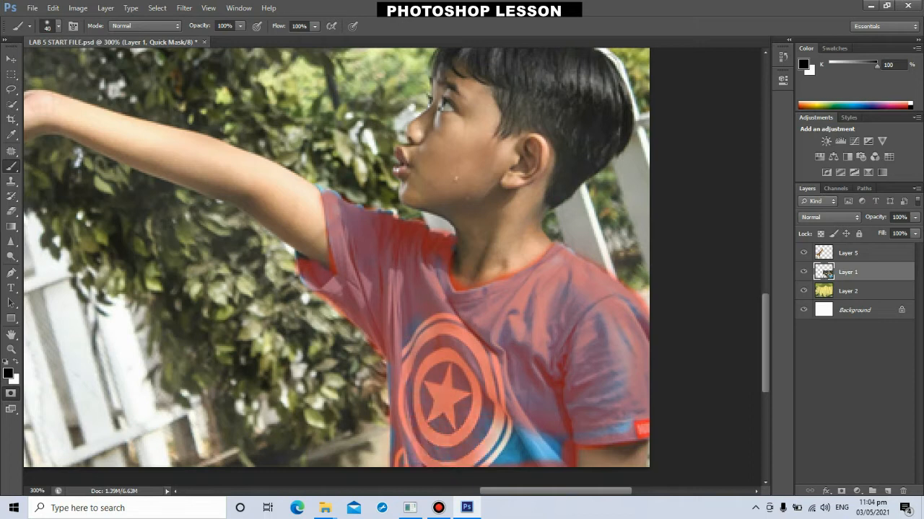
pyautogui.moveTo(505, 420); pyautogui.dragTo(482, 465)
pyautogui.moveTo(533, 438); pyautogui.dragTo(551, 458)
pyautogui.moveTo(625, 428); pyautogui.dragTo(618, 431)
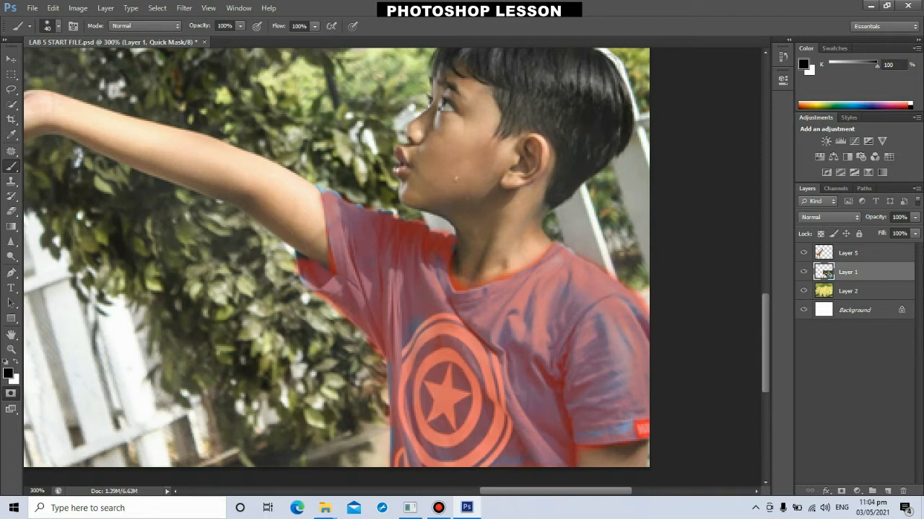
pyautogui.moveTo(623, 352); pyautogui.dragTo(622, 364)
# - Leave Quick Mask mode to turn the painted T-shirt mask into a selection of everything outside the shirt
pyautogui.hotkey('ctrl', '0')
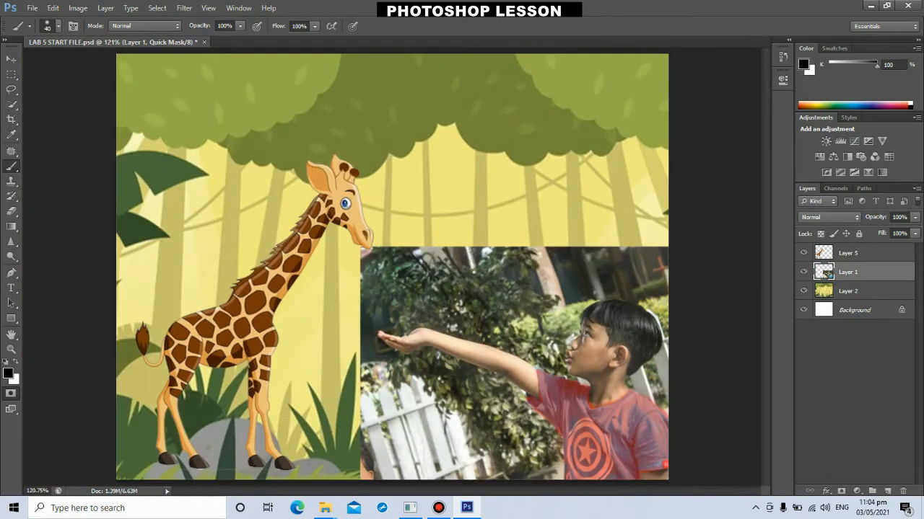
pyautogui.hotkey('ctrl', '+')
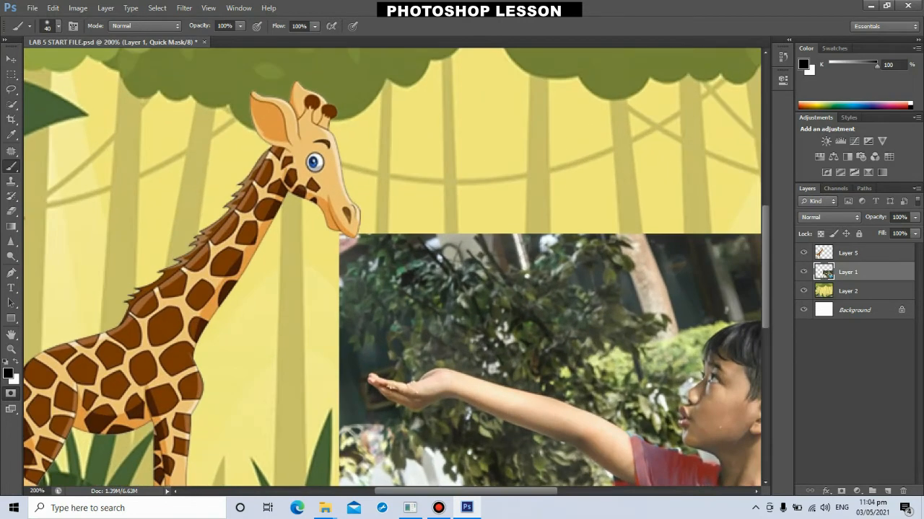
pyautogui.scroll(-5, 393, 267)
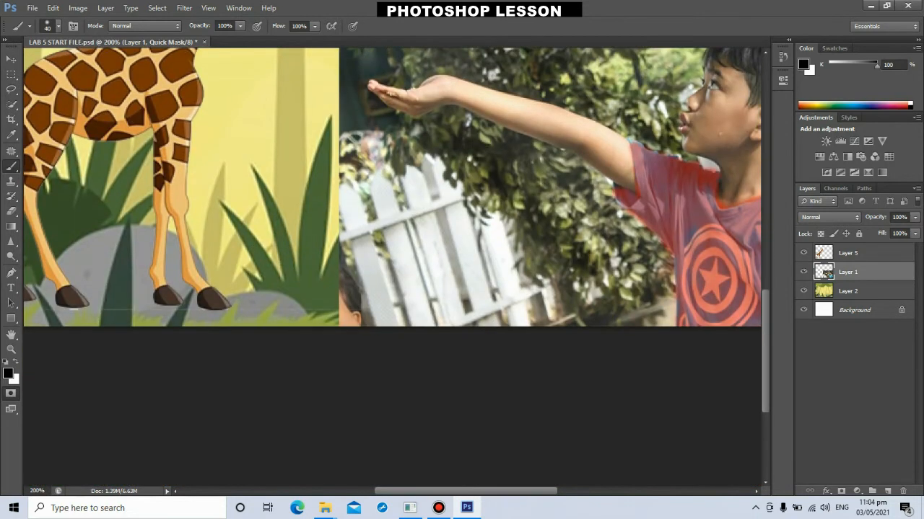
pyautogui.hscroll(5, 394, 188)
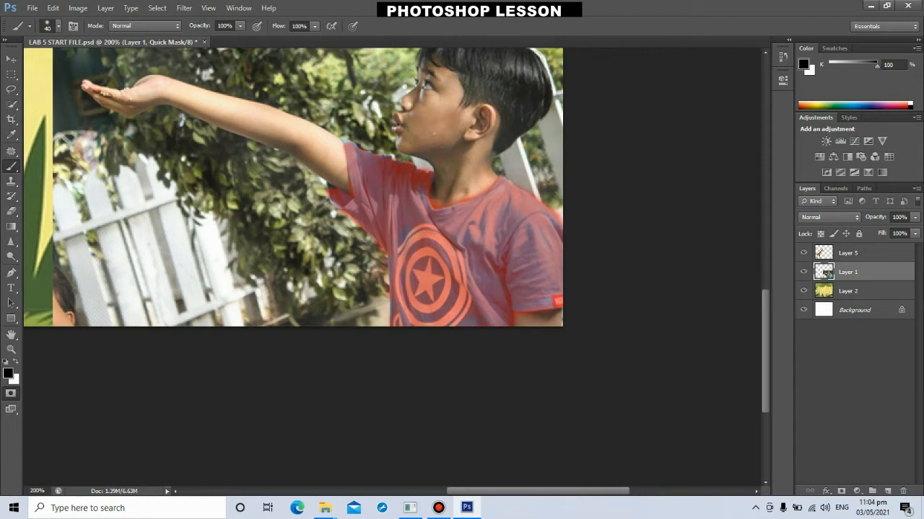
pyautogui.click(10, 393)
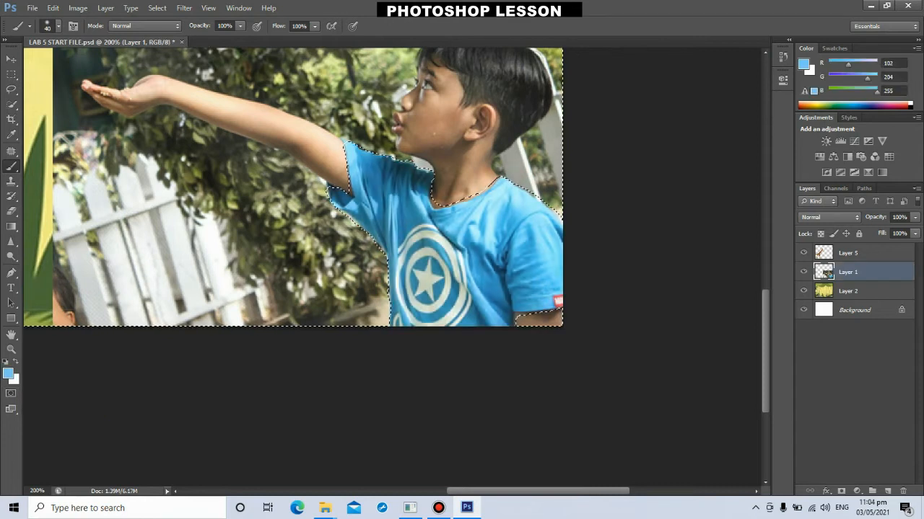
pyautogui.hotkey('ctrl', '-')
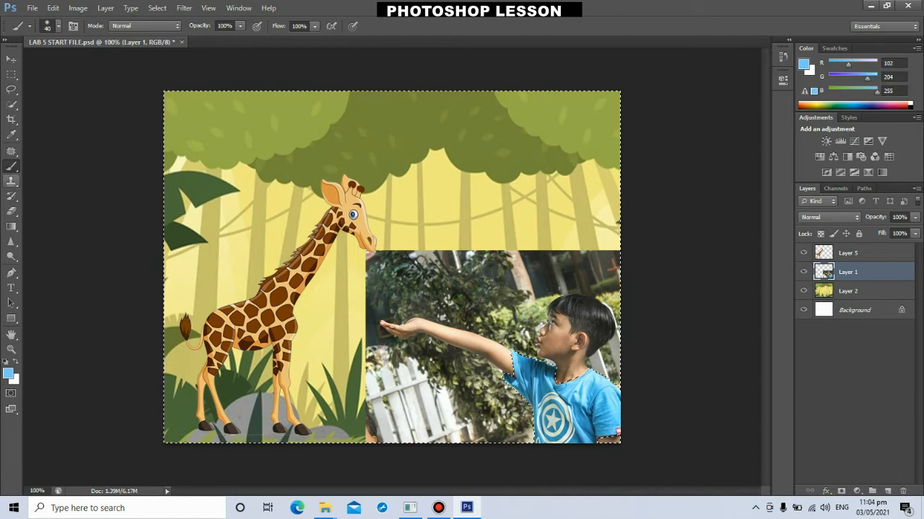
# - Set the foreground colour to green, 33cc00
pyautogui.click(9, 374)
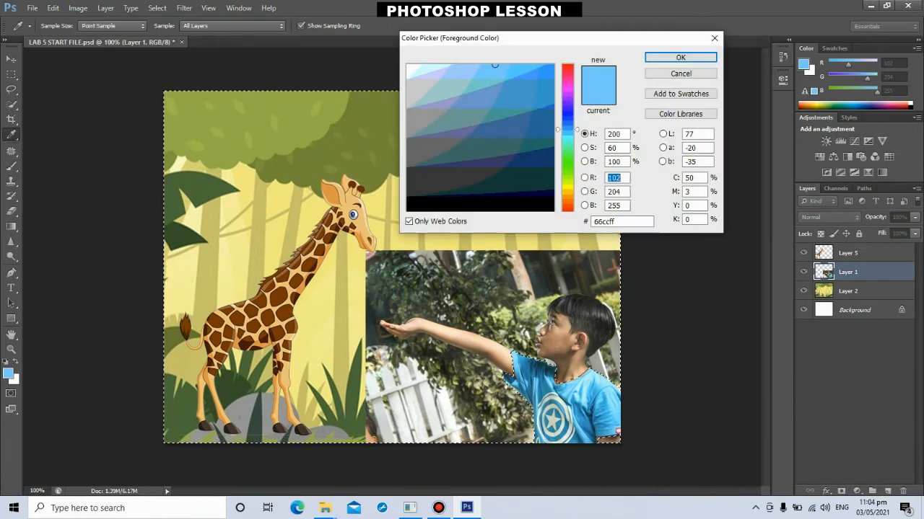
pyautogui.click(568, 65)
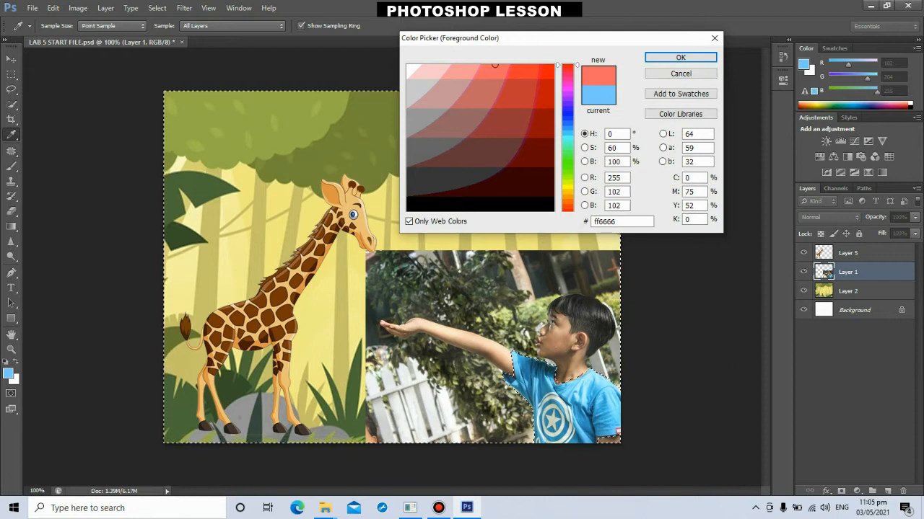
pyautogui.click(568, 165)
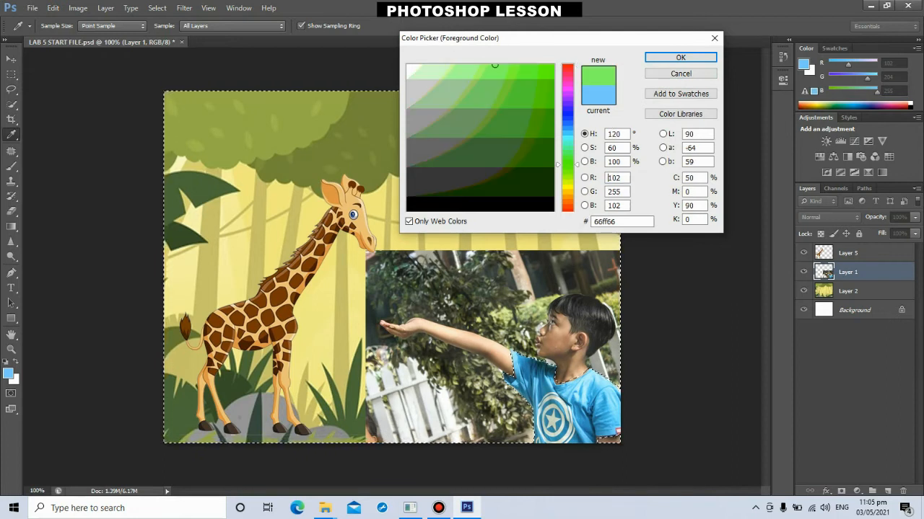
pyautogui.click(548, 73)
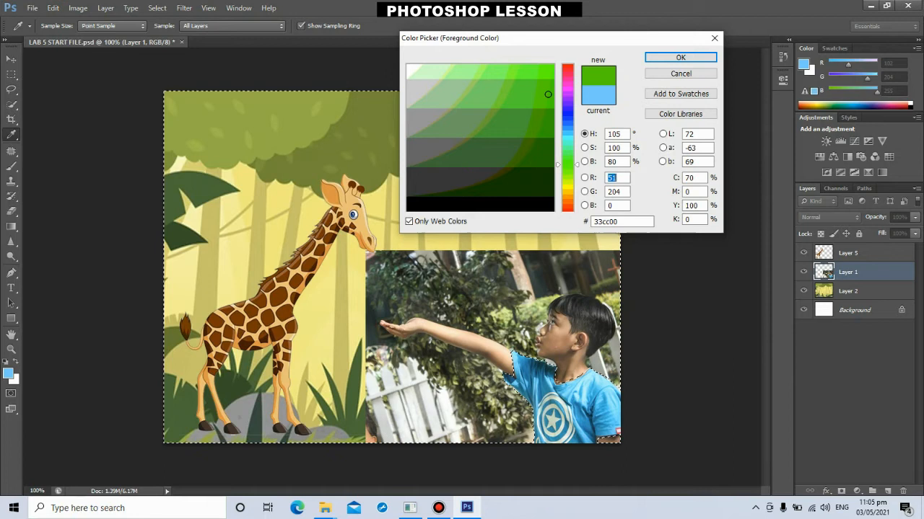
pyautogui.click(680, 57)
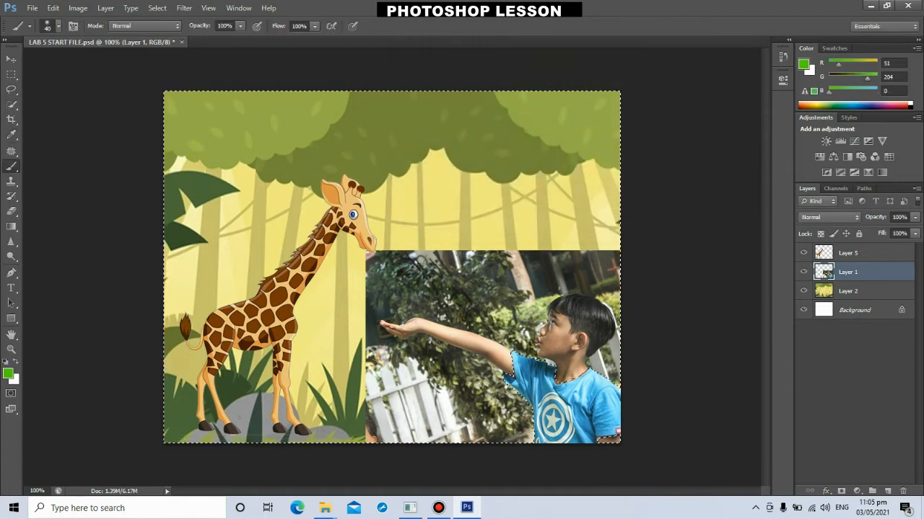
# - Try painting green over the boy and the background outside the T-shirt to test the selection, and undo the strokes
pyautogui.moveTo(563, 196)
pyautogui.mouseDown()
pyautogui.moveTo(545, 351)
pyautogui.moveTo(576, 298)
pyautogui.moveTo(591, 334)
pyautogui.moveTo(561, 378)
pyautogui.mouseUp()
pyautogui.moveTo(479, 364); pyautogui.dragTo(445, 440)
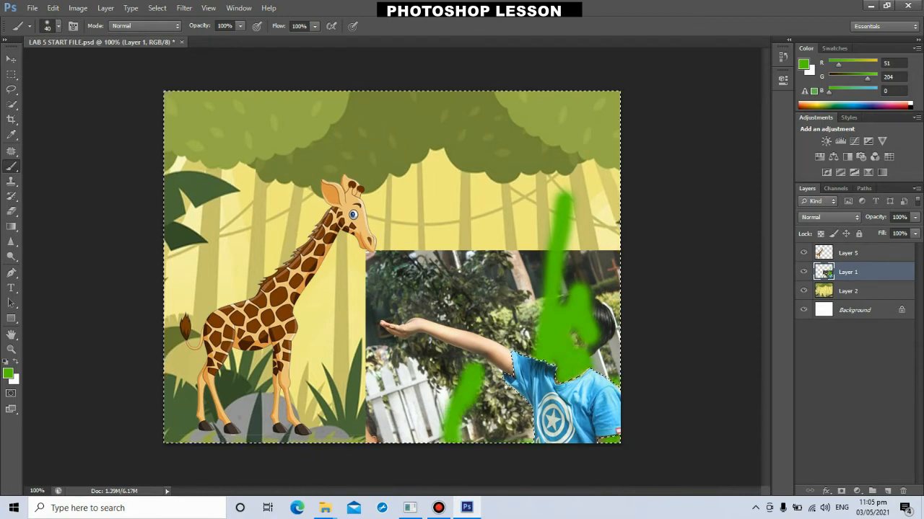
pyautogui.moveTo(506, 321)
pyautogui.mouseDown()
pyautogui.moveTo(461, 347)
pyautogui.moveTo(383, 357)
pyautogui.moveTo(502, 292)
pyautogui.moveTo(437, 404)
pyautogui.mouseUp()
pyautogui.moveTo(388, 345)
pyautogui.mouseDown()
pyautogui.moveTo(527, 272)
pyautogui.moveTo(512, 315)
pyautogui.moveTo(538, 298)
pyautogui.mouseUp()
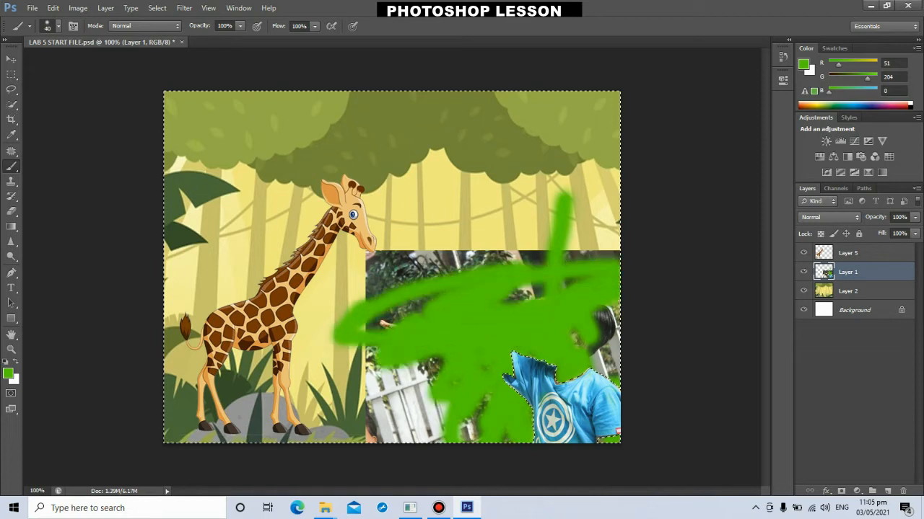
pyautogui.moveTo(443, 407); pyautogui.dragTo(476, 424)
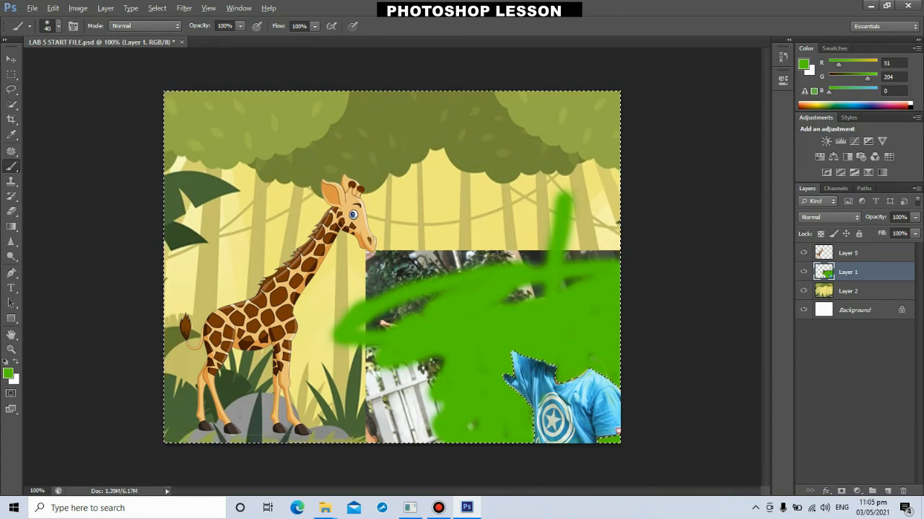
pyautogui.hotkey('ctrl', 'z')
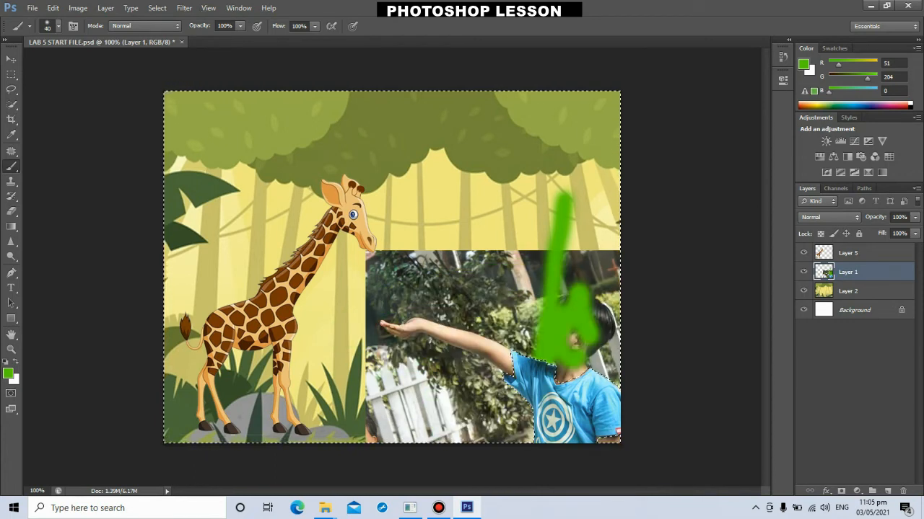
pyautogui.hotkey('ctrl', 'alt', 'z')
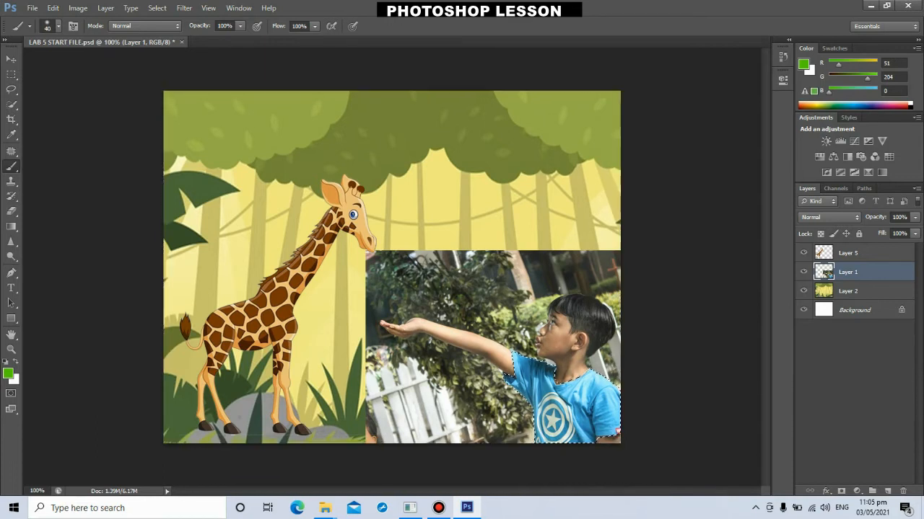
# - Invert the selection so that only the T-shirt is selected
pyautogui.click(157, 8)
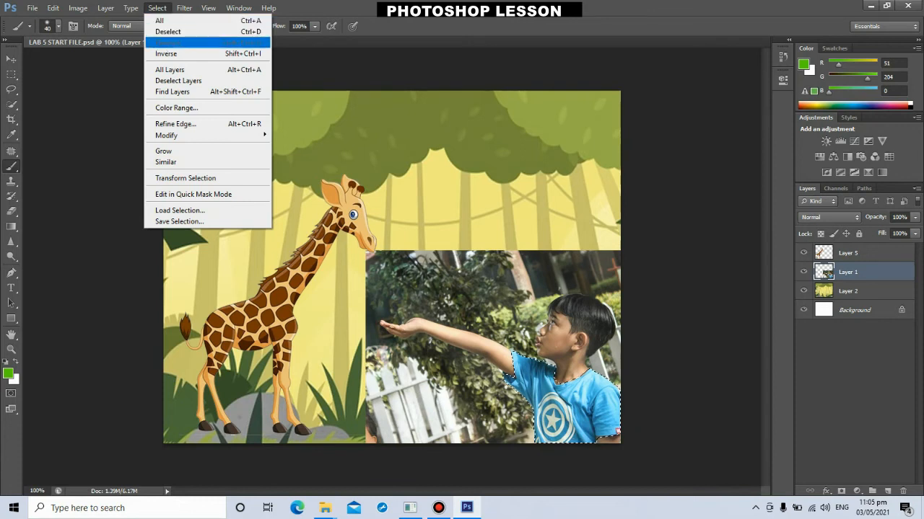
pyautogui.click(166, 54)
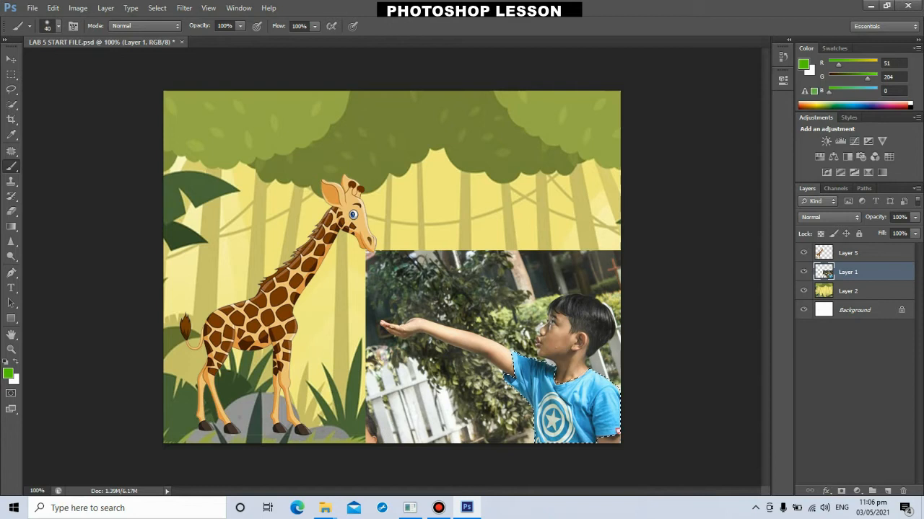
# - Apply a Hue/Saturation adjustment to the selected T-shirt with hue -54 and saturation -15
pyautogui.click(78, 8)
pyautogui.moveTo(94, 36)
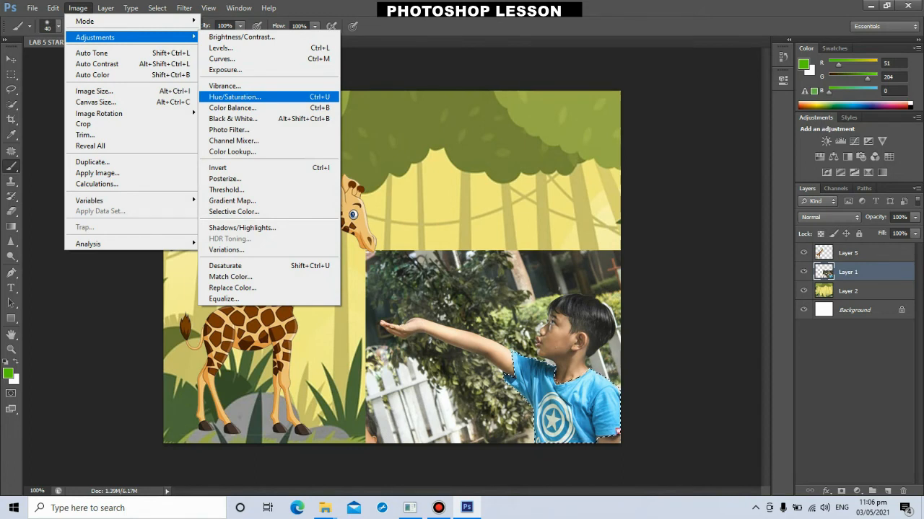
pyautogui.click(235, 97)
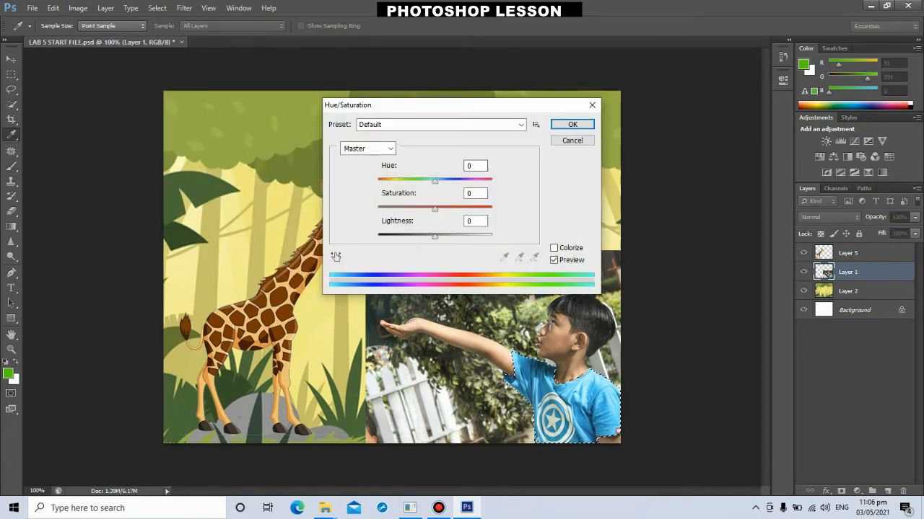
pyautogui.moveTo(434, 181); pyautogui.dragTo(407, 181)
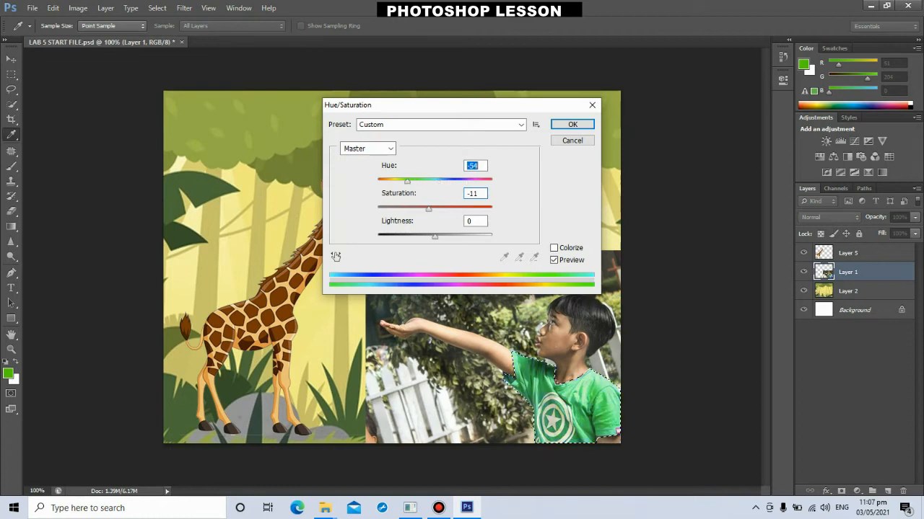
pyautogui.press('Tab')
pyautogui.press('Down')
pyautogui.press('Down')
pyautogui.press('Down')
pyautogui.press('Down')
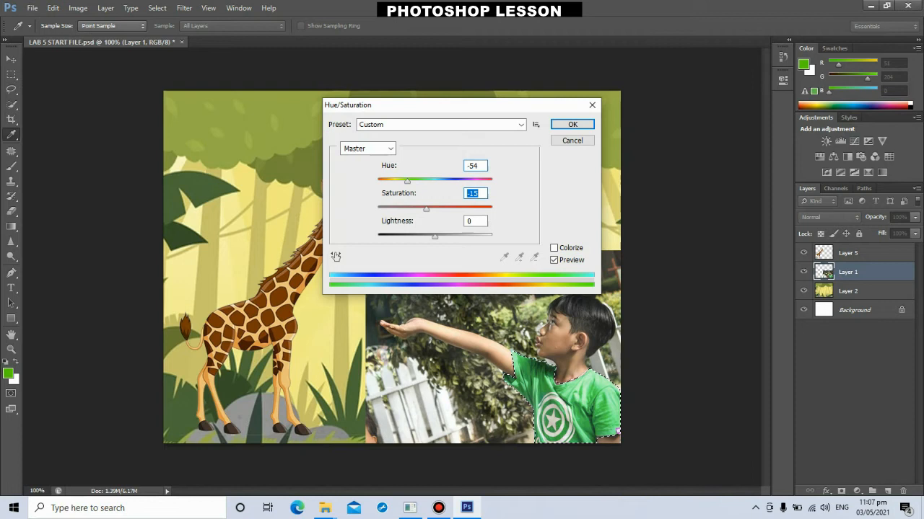
# - Set the T-shirt adjustment's lightness to +13, apply it, and switch back to the Brush tool
pyautogui.press('Tab')
pyautogui.press('Up')
pyautogui.press('Up')
pyautogui.press('Up')
pyautogui.press('Up')
pyautogui.press('Up')
pyautogui.press('Up')
pyautogui.press('Up')
pyautogui.press('Up')
pyautogui.press('Up')
pyautogui.press('Up')
pyautogui.press('Up')
pyautogui.press('Up')
pyautogui.press('Up')
pyautogui.press('Up')
pyautogui.press('Up')
pyautogui.press('Up')
pyautogui.press('Up')
pyautogui.press('Up')
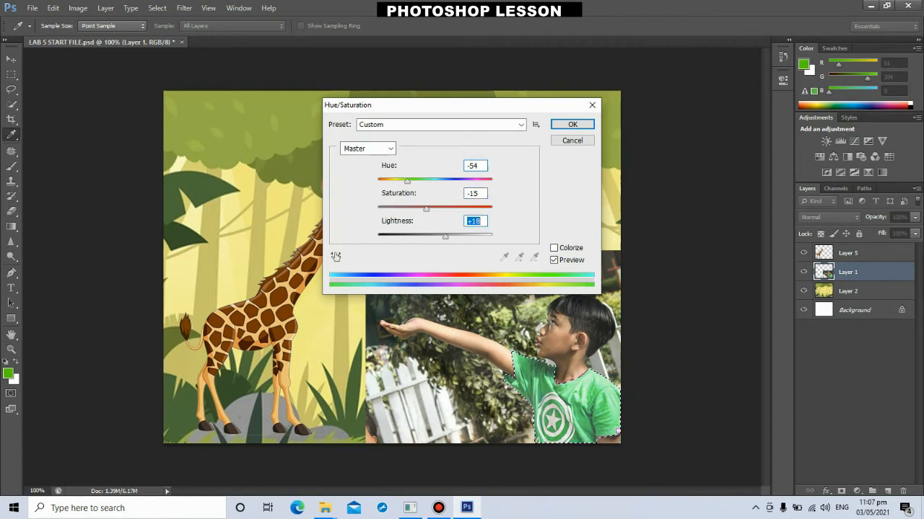
pyautogui.press('Down')
pyautogui.press('Down')
pyautogui.press('Down')
pyautogui.press('Down')
pyautogui.press('Down')
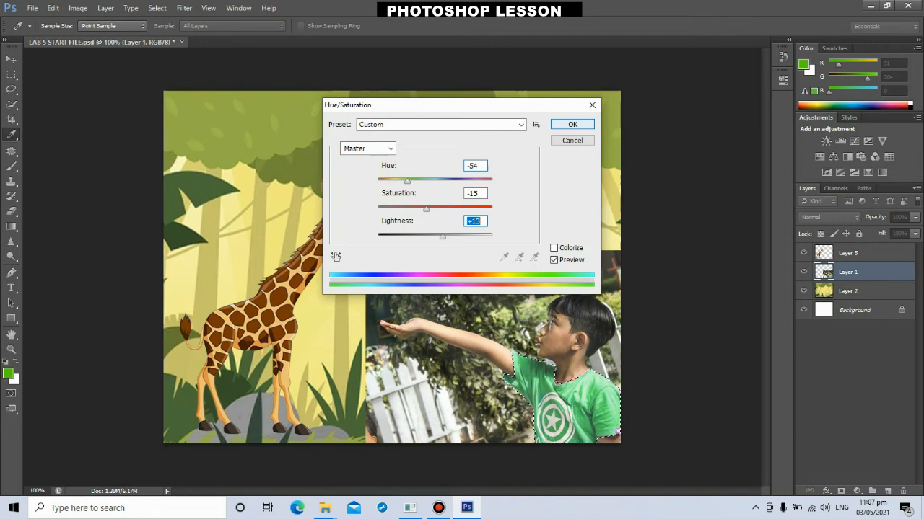
pyautogui.press('Return')
pyautogui.press('b')
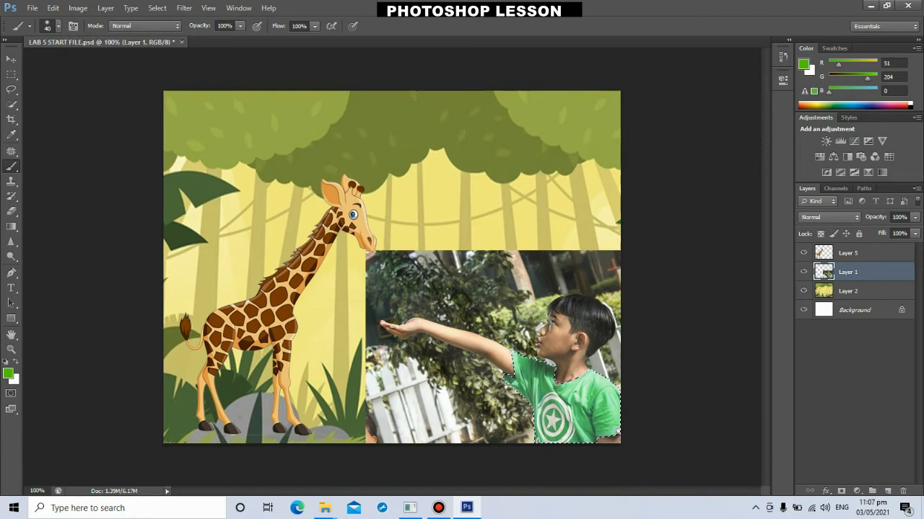
# - Deselect the T-shirt and check the recoloured result up close
pyautogui.hotkey('ctrl', 'd')
pyautogui.hotkey('ctrl', '+')
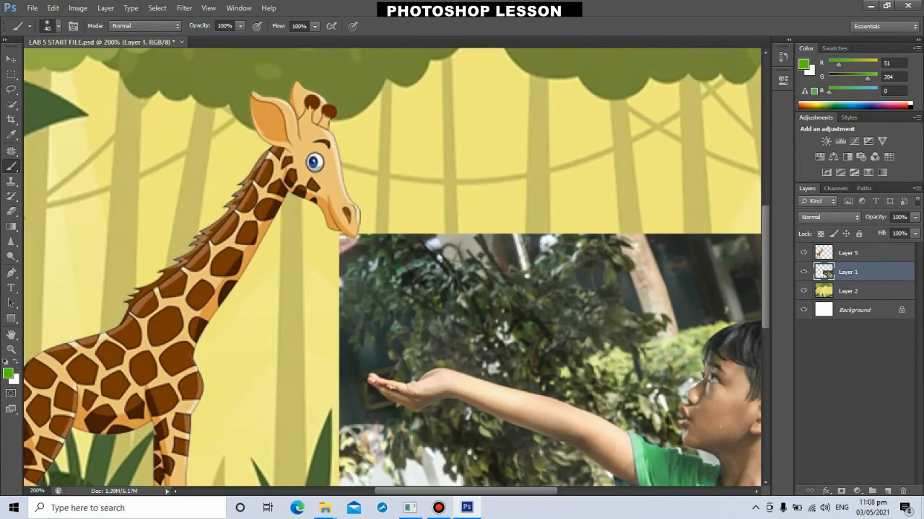
pyautogui.hotkey('ctrl', '-')
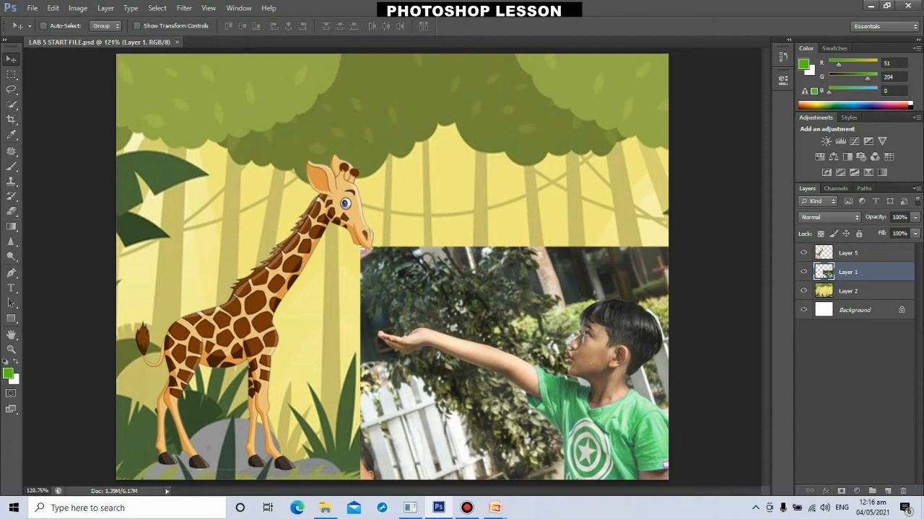
# - Use Quick Selection on Layer 1 to select the boy's head, neck and green T-shirt, including its emblem and sleeve
pyautogui.click(858, 291)
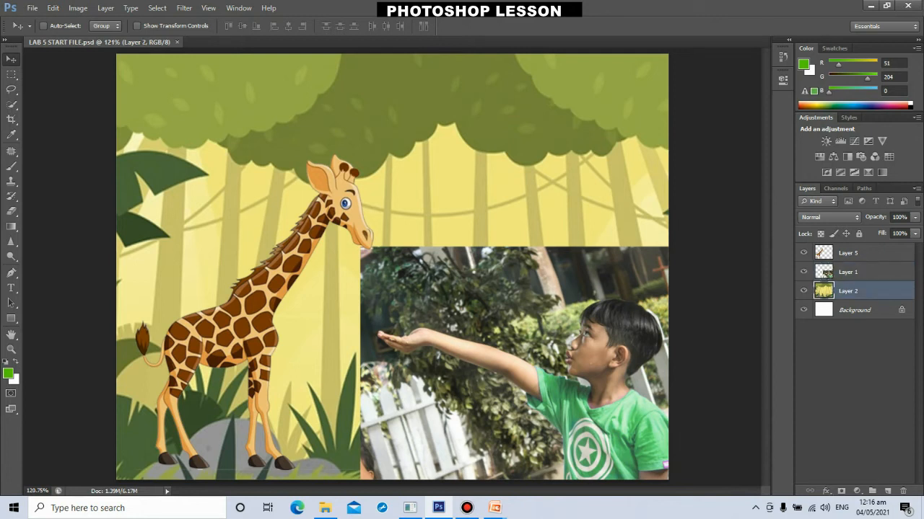
pyautogui.click(859, 273)
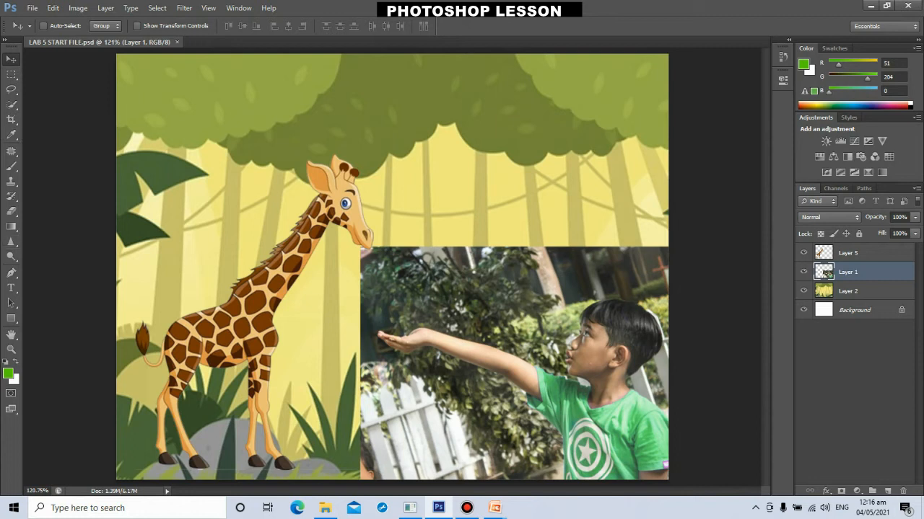
pyautogui.click(12, 105)
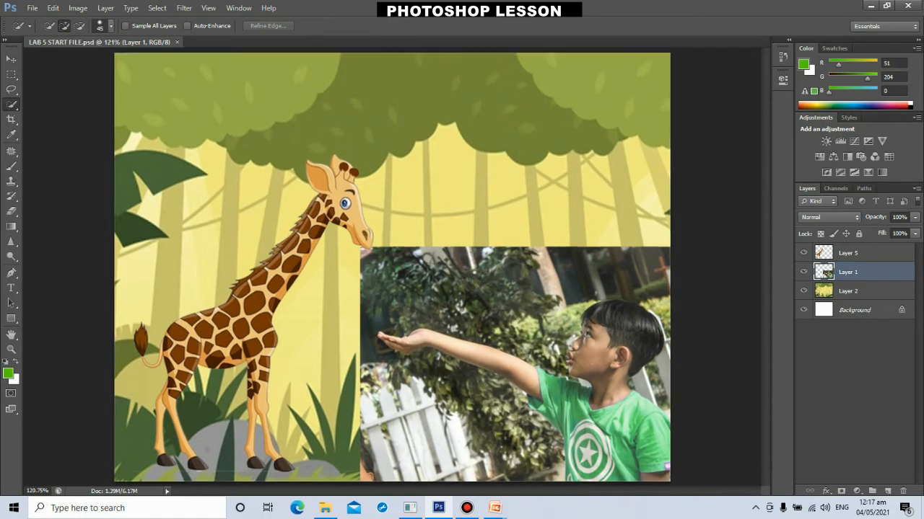
pyautogui.hotkey('ctrl', '+')
pyautogui.scroll(-5, 397, 267)
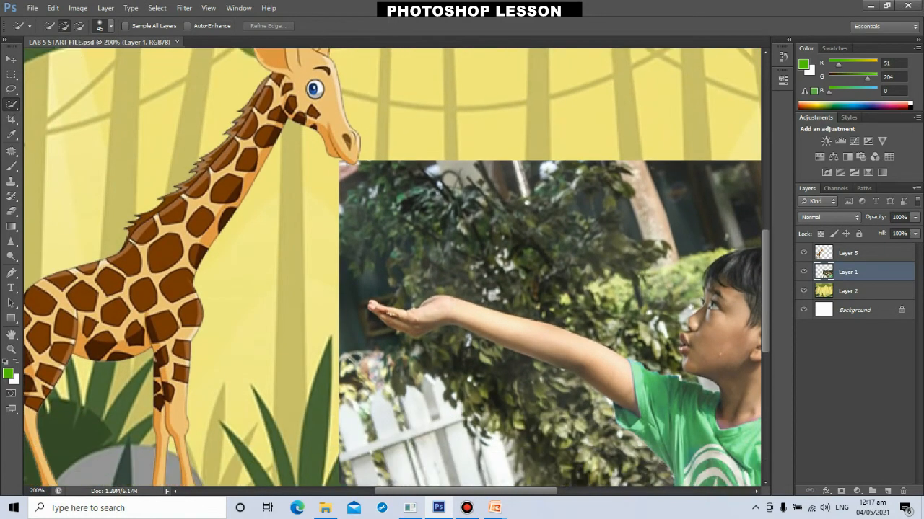
pyautogui.hscroll(7, 392, 246)
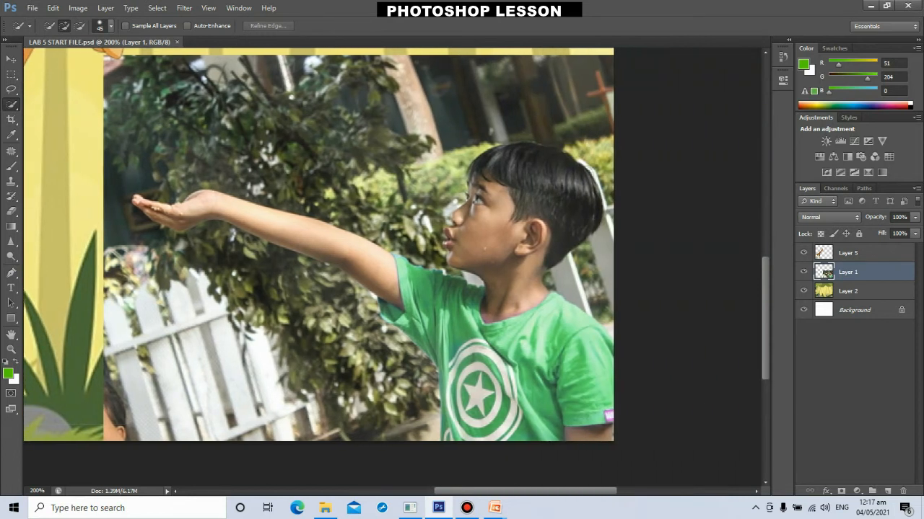
pyautogui.click(515, 189)
pyautogui.moveTo(555, 210); pyautogui.dragTo(557, 230)
pyautogui.moveTo(502, 235); pyautogui.dragTo(559, 383)
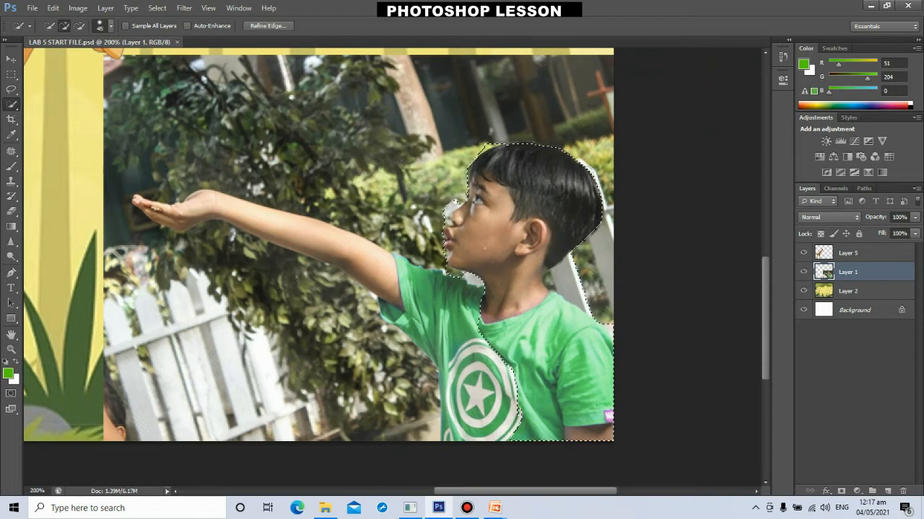
pyautogui.click(481, 389)
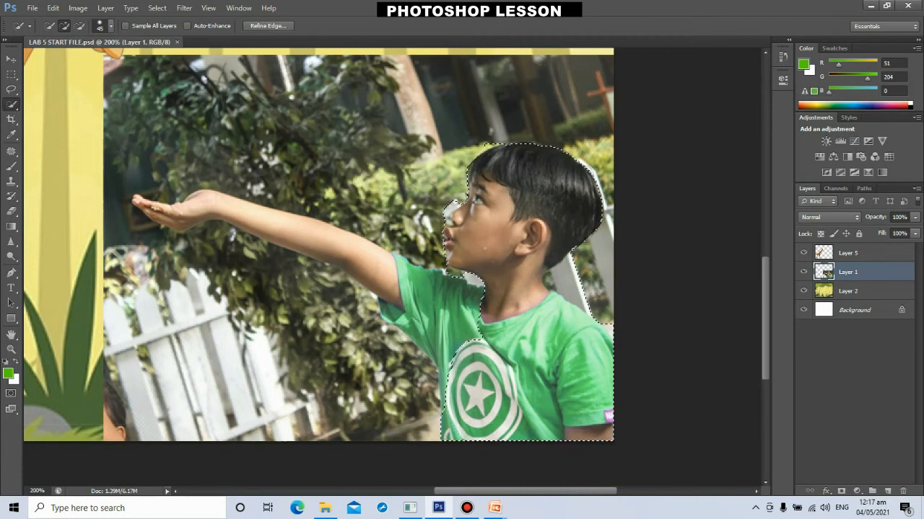
pyautogui.click(438, 311)
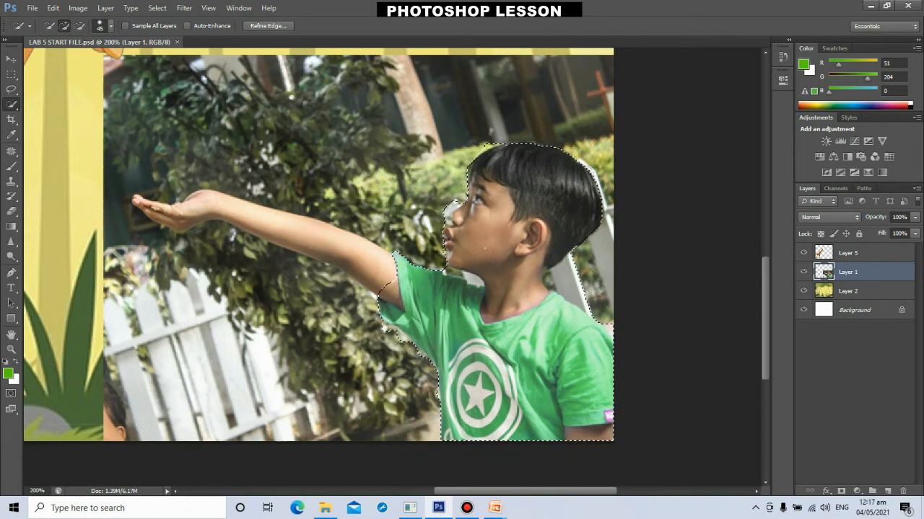
# - Extend the selection over the boy's outstretched arm with a size 30 brush, and subtract the foliage below the arm
pyautogui.press('[')
pyautogui.press('[')
pyautogui.press('[')
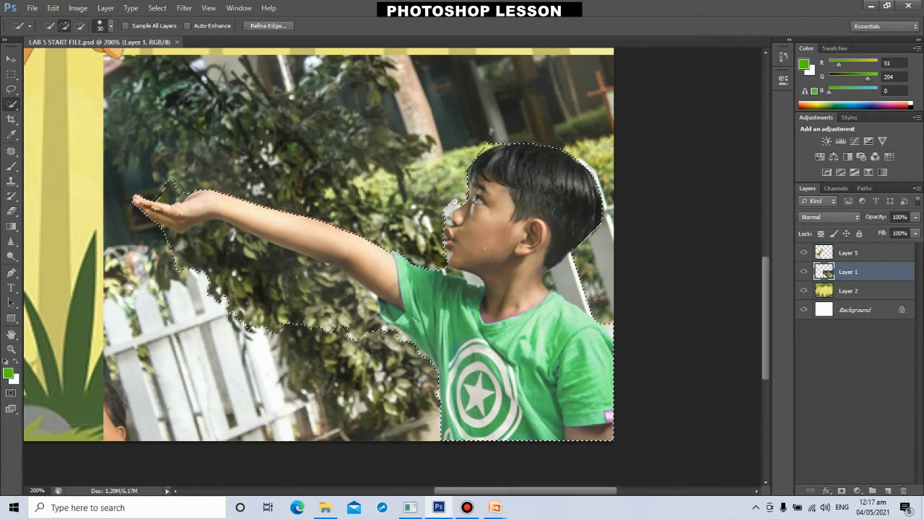
pyautogui.click(80, 26)
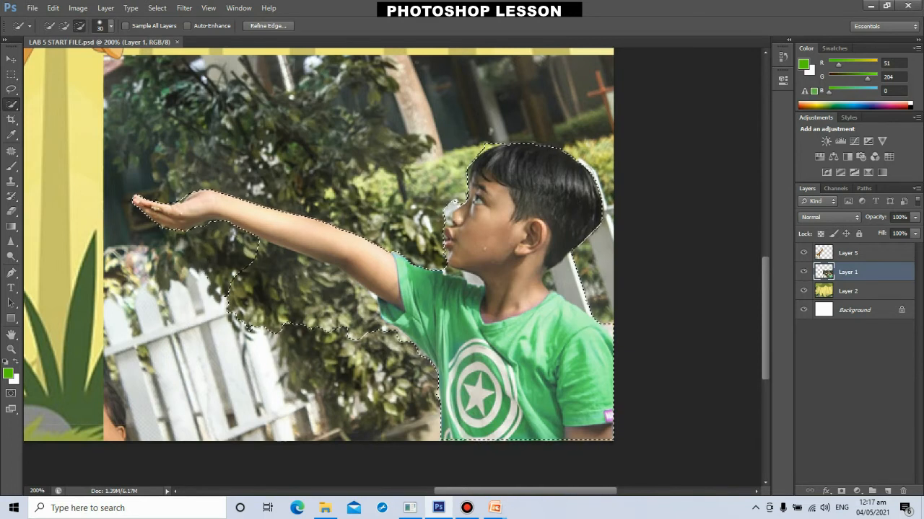
pyautogui.moveTo(300, 287); pyautogui.dragTo(336, 297)
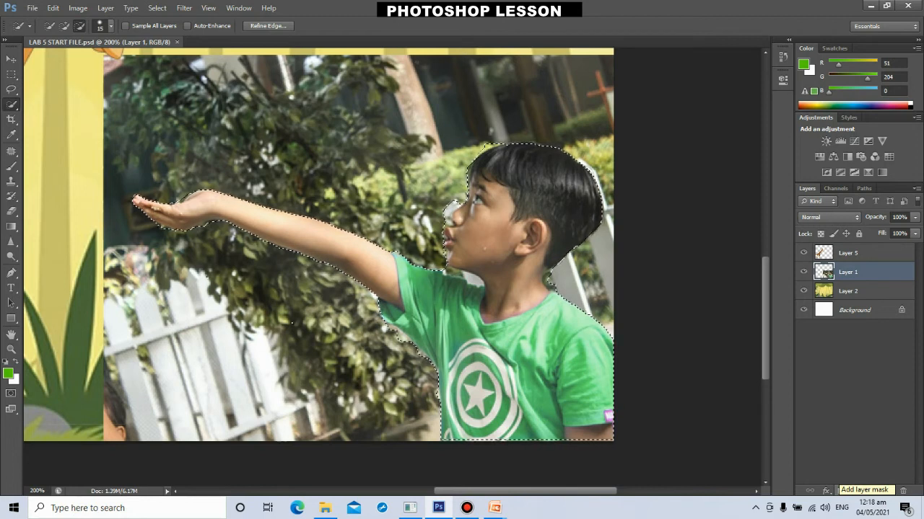
# - Add a layer mask to Layer 1 from the selection and erase the stray outline remnants below the boy's arm
pyautogui.click(841, 491)
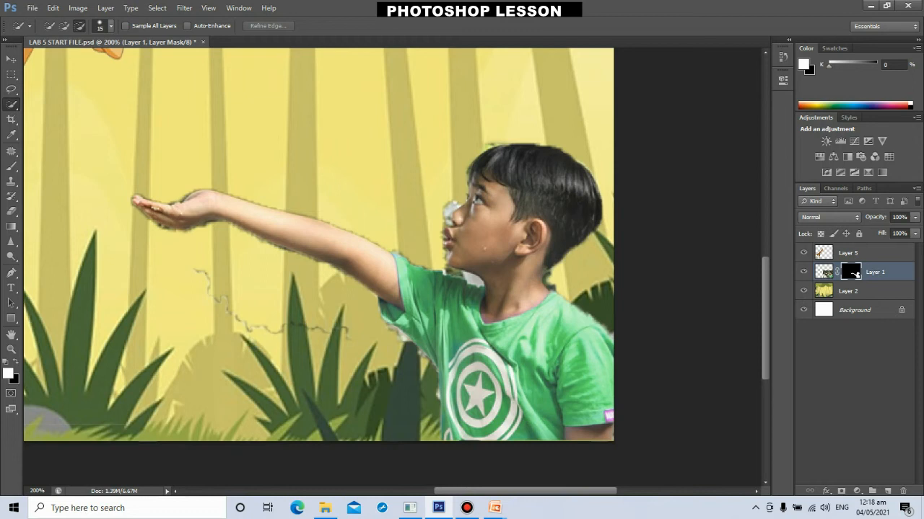
pyautogui.press('e')
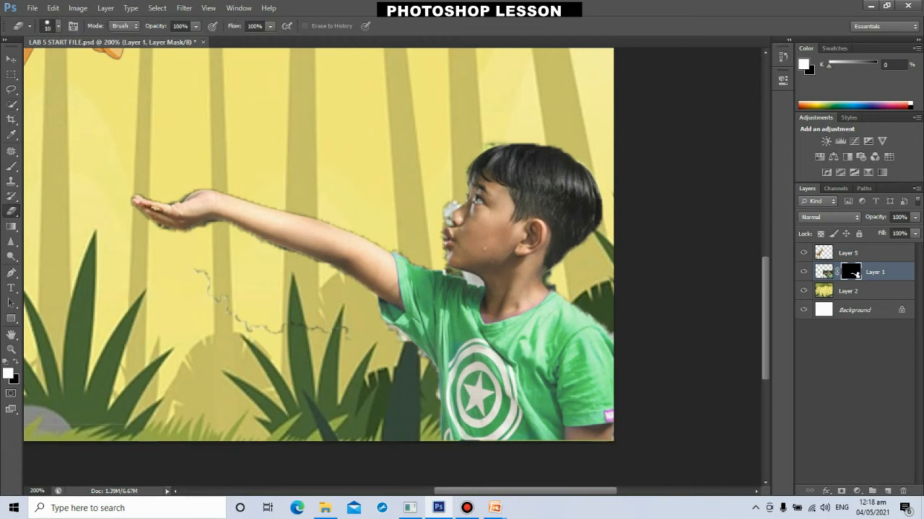
pyautogui.moveTo(195, 270)
pyautogui.mouseDown()
pyautogui.moveTo(242, 323)
pyautogui.moveTo(281, 332)
pyautogui.moveTo(249, 331)
pyautogui.moveTo(345, 332)
pyautogui.moveTo(376, 349)
pyautogui.mouseUp()
pyautogui.press(']')
pyautogui.press(']')
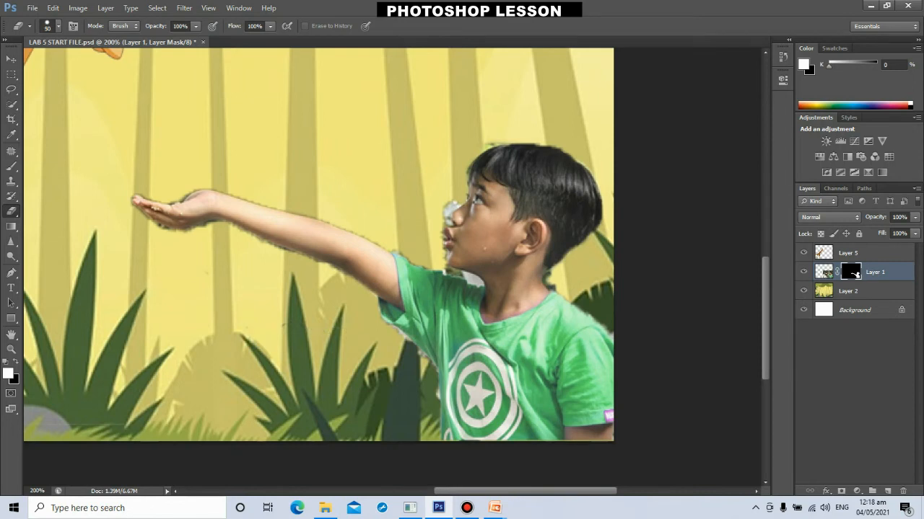
pyautogui.click(401, 378)
# - Erase the background remnants beside the boy's nose and lips on the layer mask with small eraser sizes, 6 and 4
pyautogui.hotkey('ctrl', '+')
pyautogui.hotkey('ctrl', '+')
pyautogui.hotkey('ctrl', '+')
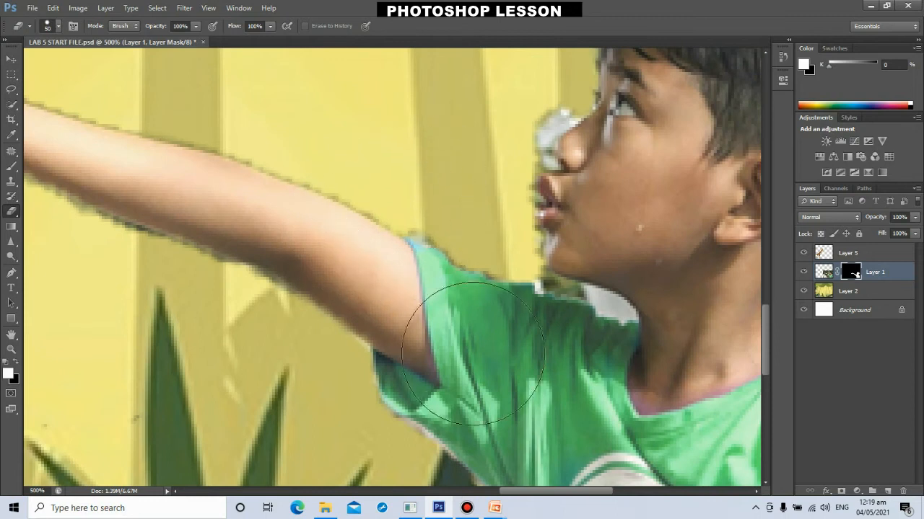
pyautogui.hscroll(3, 396, 217)
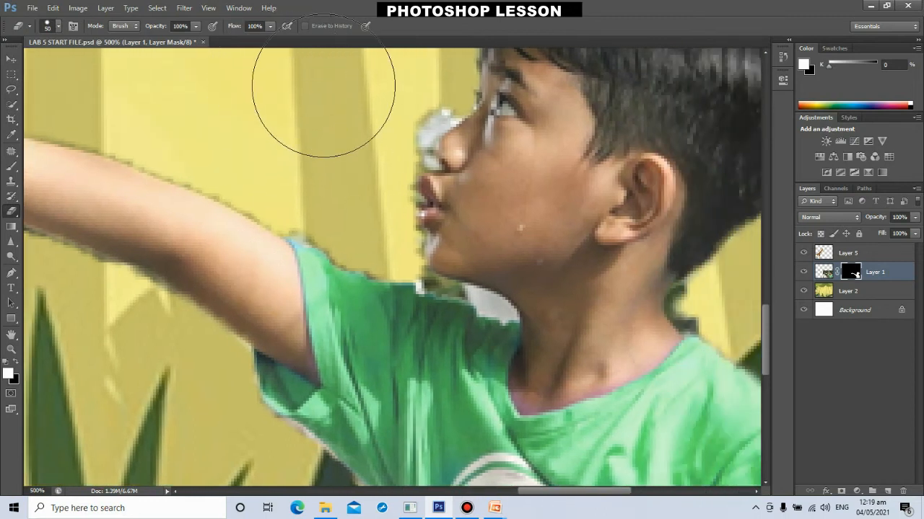
pyautogui.press('[')
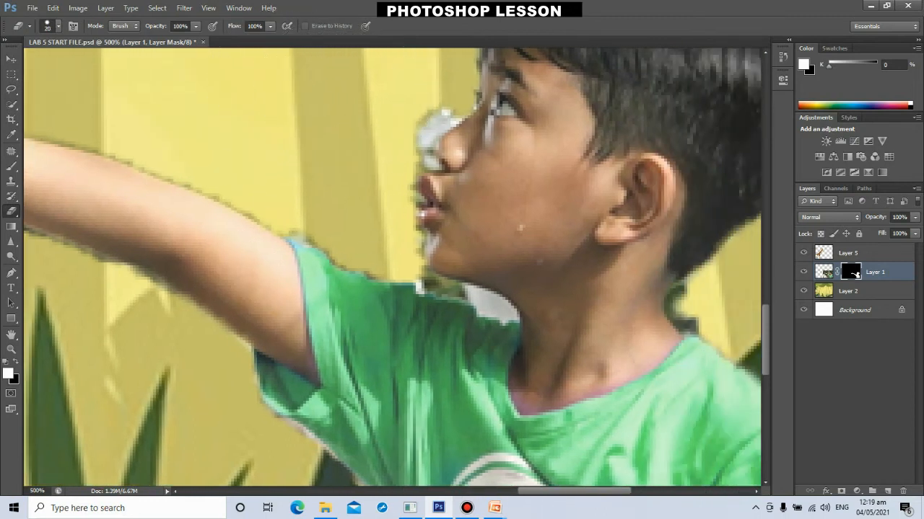
pyautogui.press('[')
pyautogui.moveTo(451, 112)
pyautogui.mouseDown()
pyautogui.moveTo(423, 130)
pyautogui.moveTo(421, 165)
pyautogui.mouseUp()
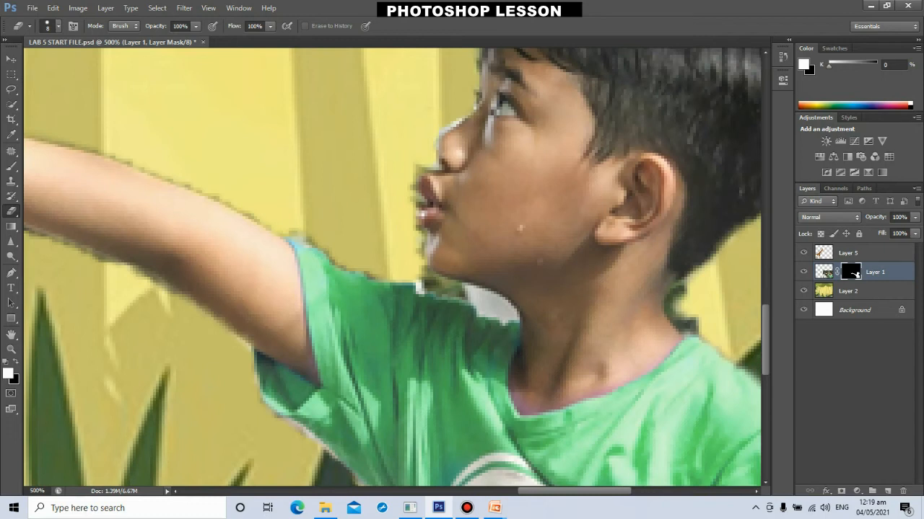
pyautogui.moveTo(422, 166)
pyautogui.mouseDown()
pyautogui.moveTo(411, 189)
pyautogui.moveTo(418, 208)
pyautogui.mouseUp()
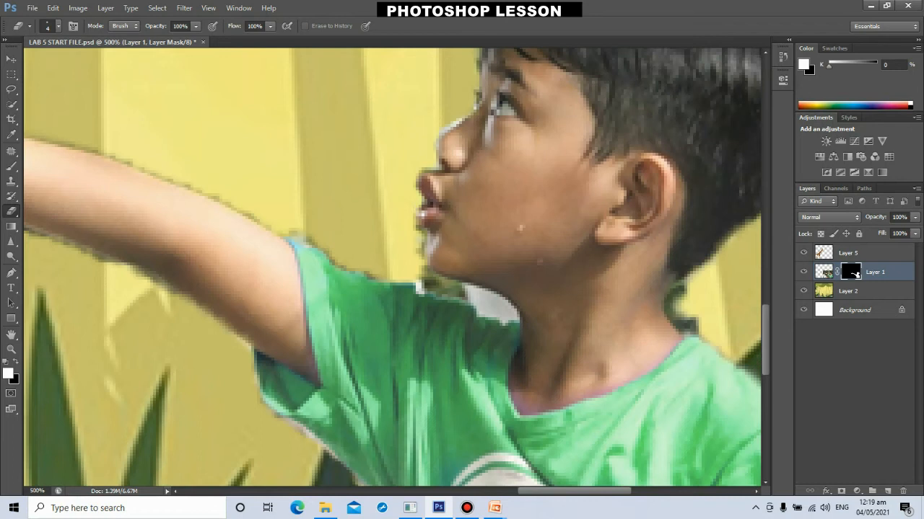
# - Erase the background remnants under the chin, along the shoulder and behind the neck on the mask with a size 4 eraser
pyautogui.moveTo(415, 248)
pyautogui.mouseDown()
pyautogui.moveTo(430, 279)
pyautogui.moveTo(473, 293)
pyautogui.mouseUp()
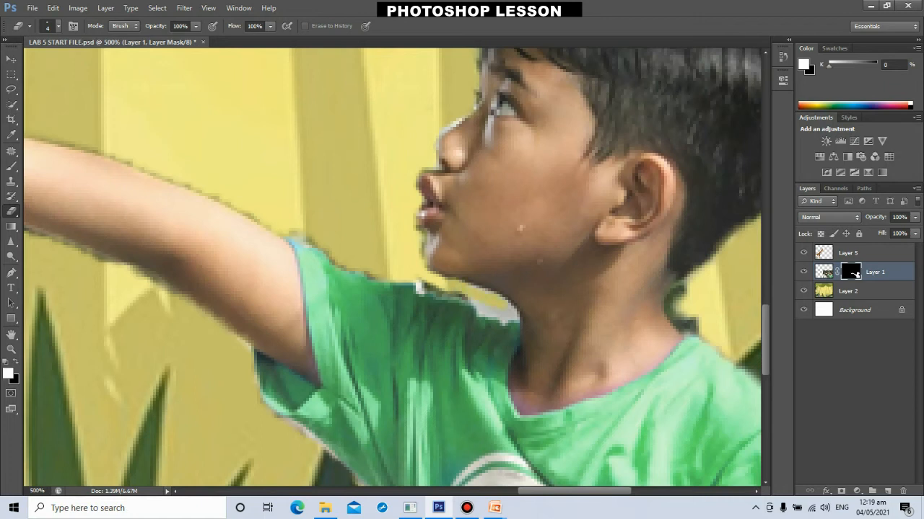
pyautogui.moveTo(472, 299); pyautogui.dragTo(407, 284)
pyautogui.moveTo(686, 277)
pyautogui.mouseDown()
pyautogui.moveTo(674, 300)
pyautogui.moveTo(691, 329)
pyautogui.moveTo(684, 295)
pyautogui.mouseUp()
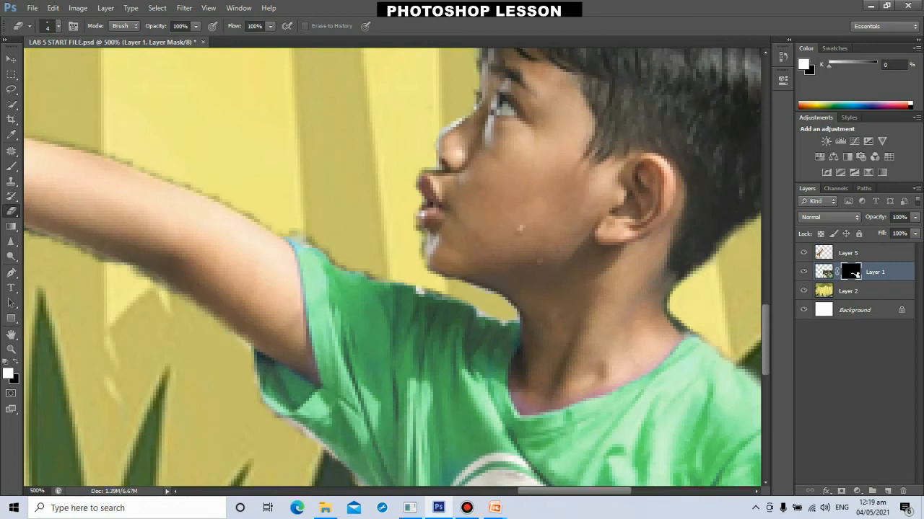
pyautogui.hotkey('ctrl', '0')
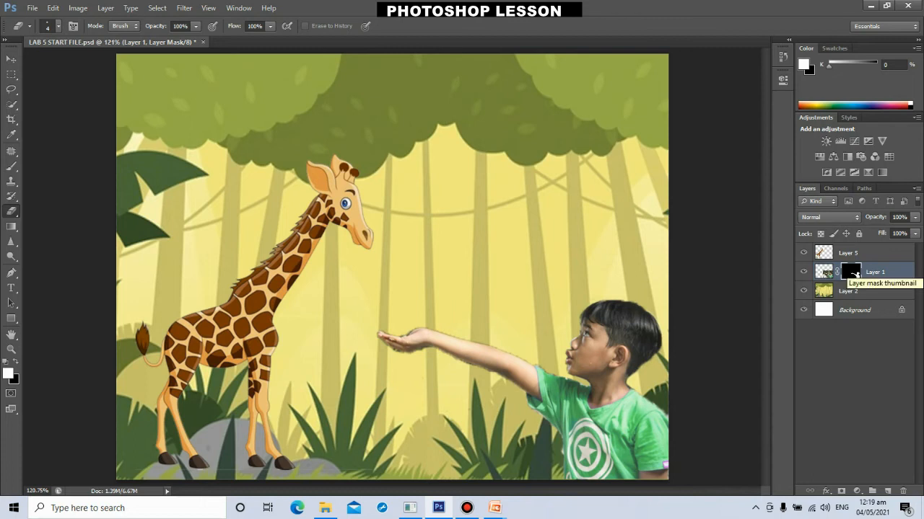
# - Refine Layer 1's mask with Radius 1.4 px, Smooth 12, Feather 0.9 px, Contrast 13% and Shift Edge -27%, previewed on black
pyautogui.rightClick(853, 273)
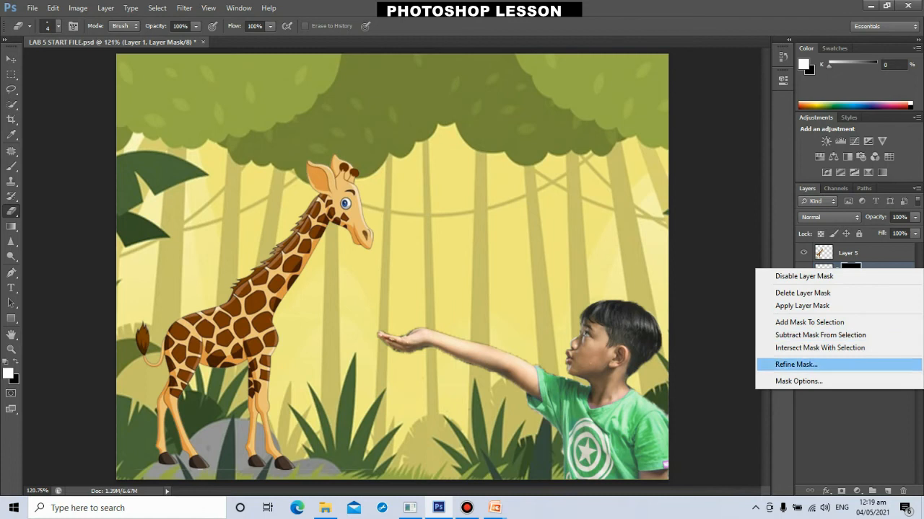
pyautogui.click(796, 364)
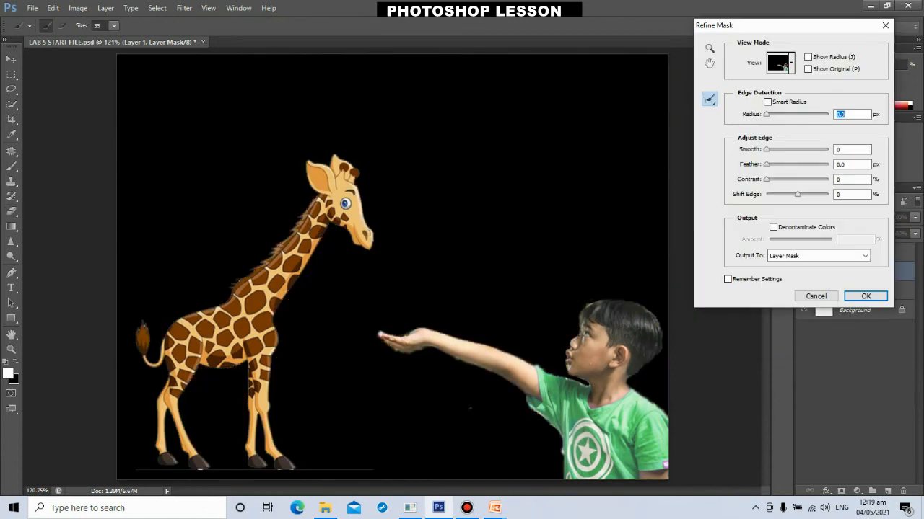
pyautogui.click(791, 63)
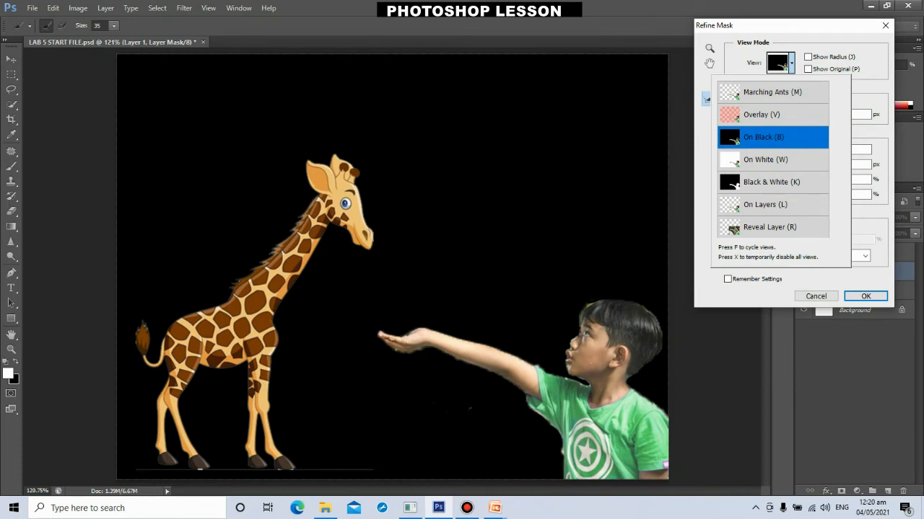
pyautogui.click(791, 63)
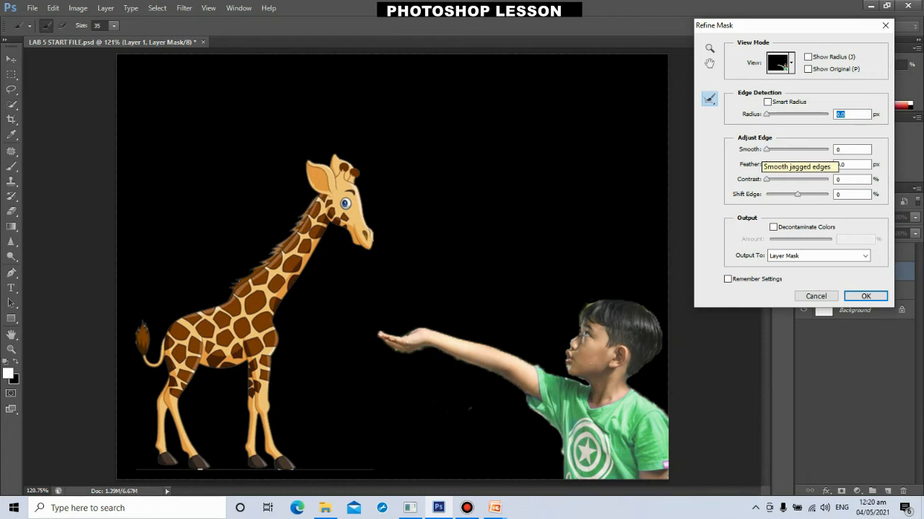
pyautogui.moveTo(766, 151)
pyautogui.mouseDown()
pyautogui.moveTo(774, 150)
pyautogui.moveTo(776, 180)
pyautogui.moveTo(796, 195)
pyautogui.moveTo(774, 179)
pyautogui.moveTo(769, 165)
pyautogui.moveTo(784, 149)
pyautogui.moveTo(773, 149)
pyautogui.mouseUp()
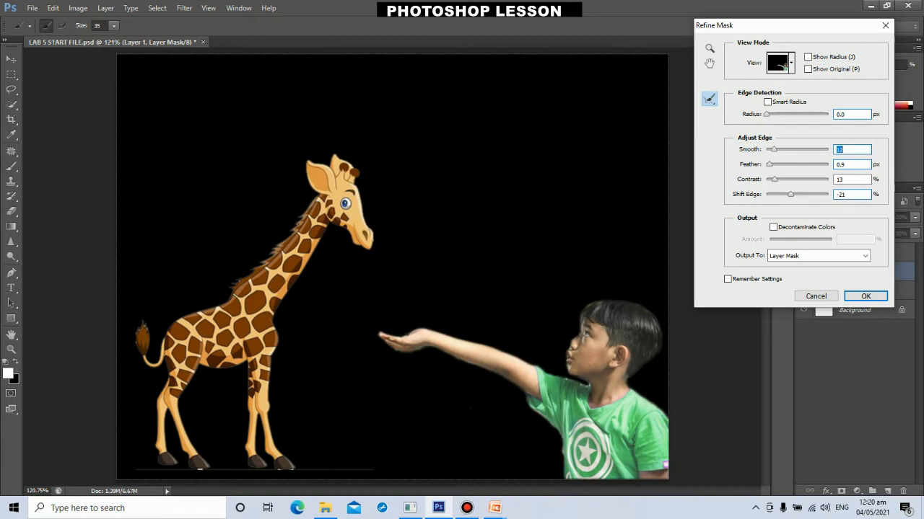
pyautogui.moveTo(790, 194); pyautogui.dragTo(788, 194)
pyautogui.moveTo(766, 114); pyautogui.dragTo(771, 114)
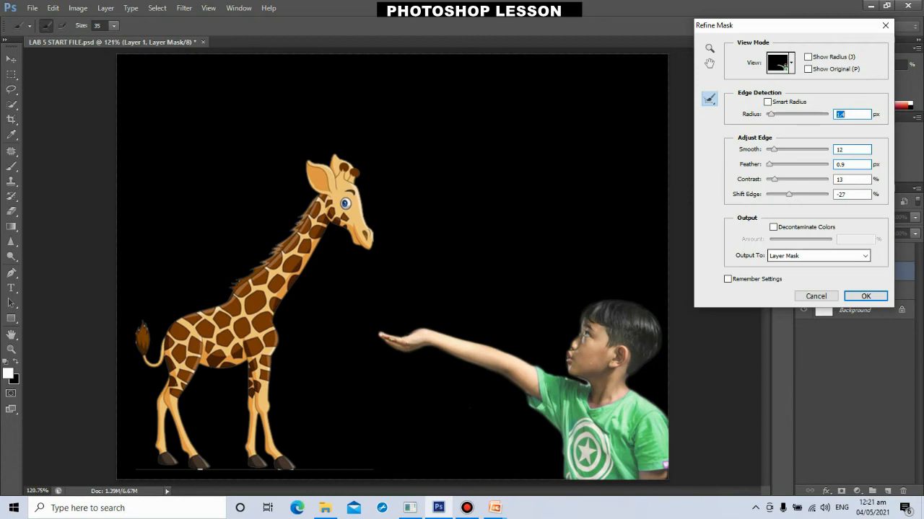
# - Output the refined mask of the boy to a new layer and apply the refinement
pyautogui.click(865, 256)
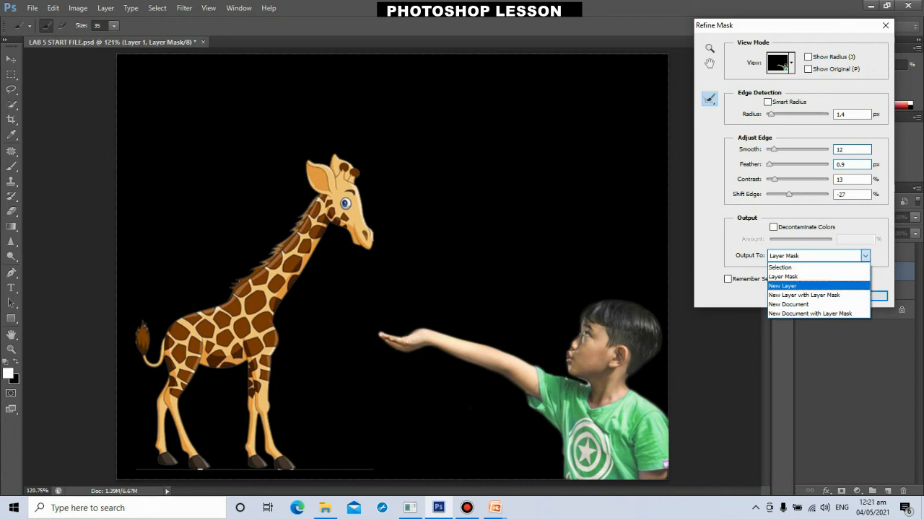
pyautogui.press('Return')
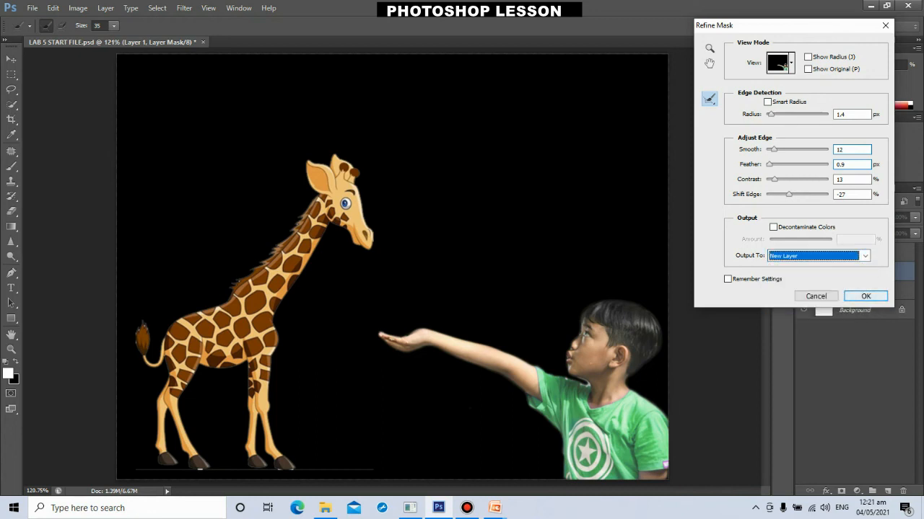
pyautogui.click(854, 293)
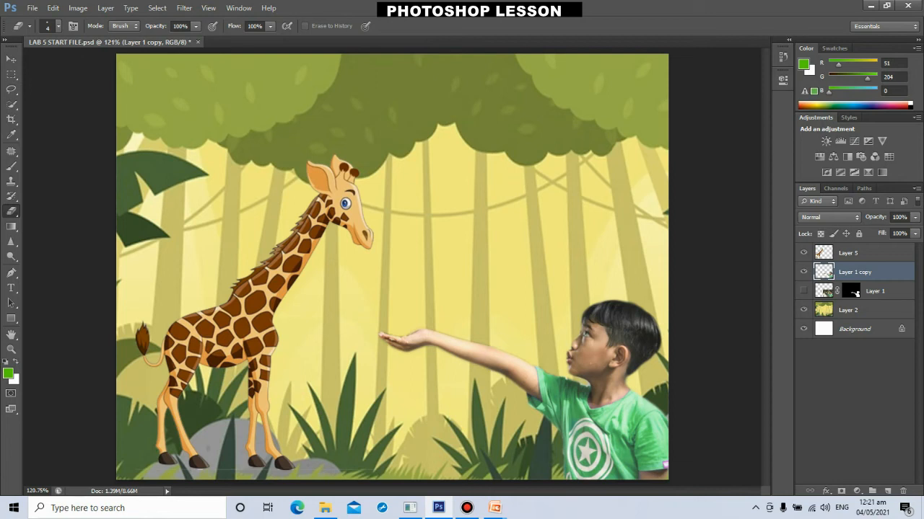
# - Enlarge the giraffe on Layer 5 to about 150% and place it so its hindquarters extend beyond the canvas edge
pyautogui.click(858, 254)
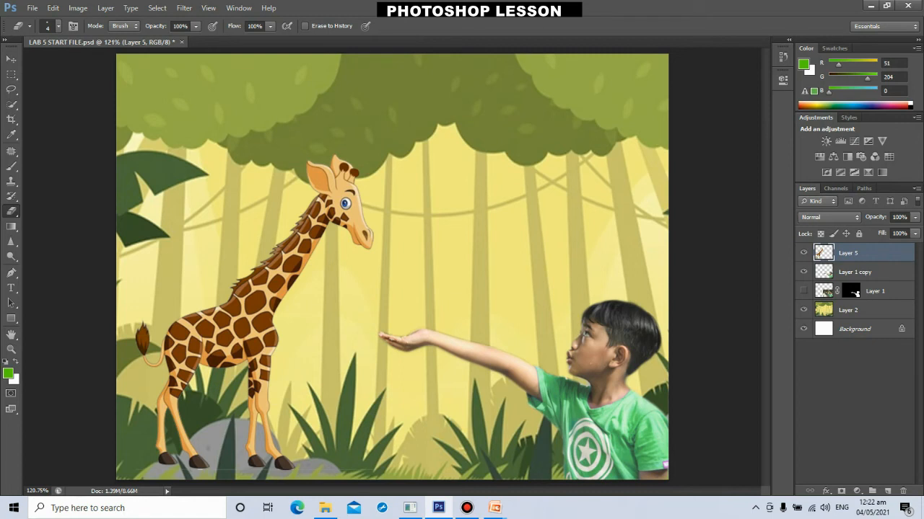
pyautogui.hotkey('ctrl', 't')
pyautogui.moveTo(373, 153); pyautogui.dragTo(457, 44)
pyautogui.moveTo(379, 157); pyautogui.dragTo(305, 213)
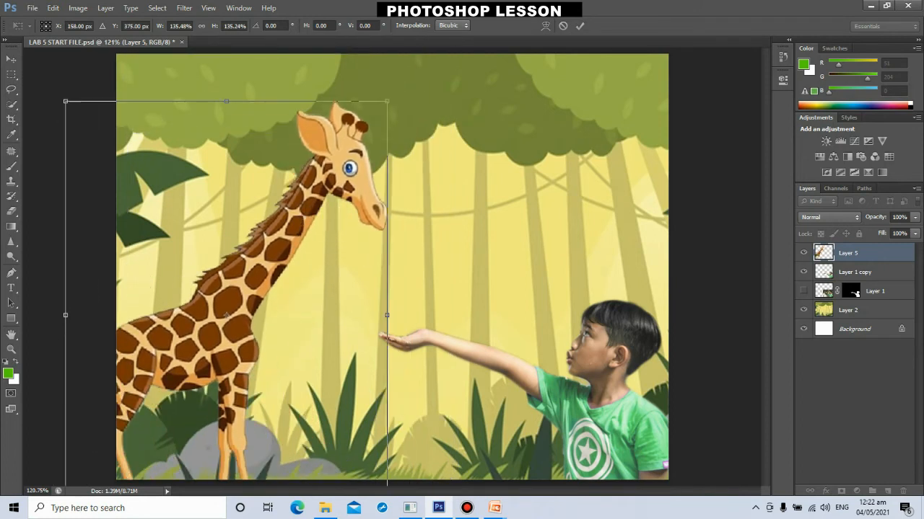
pyautogui.moveTo(387, 101); pyautogui.dragTo(421, 54)
pyautogui.moveTo(340, 158); pyautogui.dragTo(329, 207)
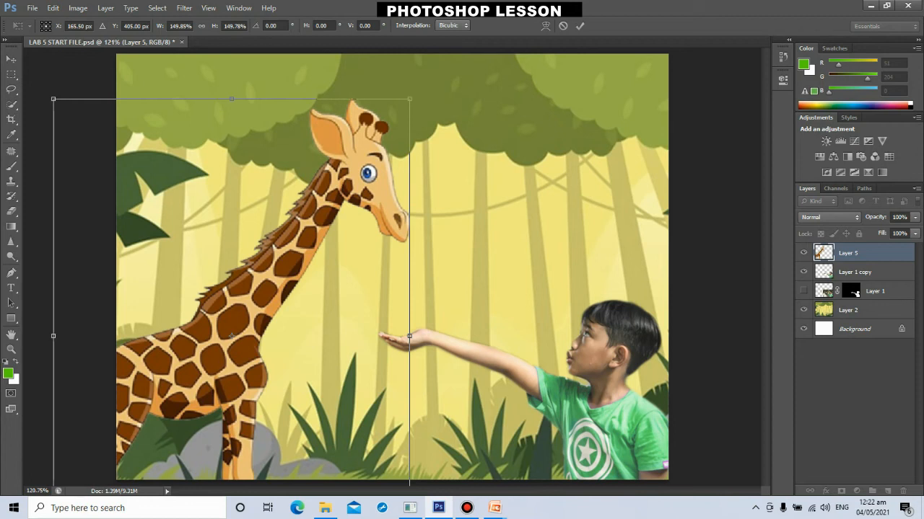
pyautogui.press('Return')
pyautogui.press('e')
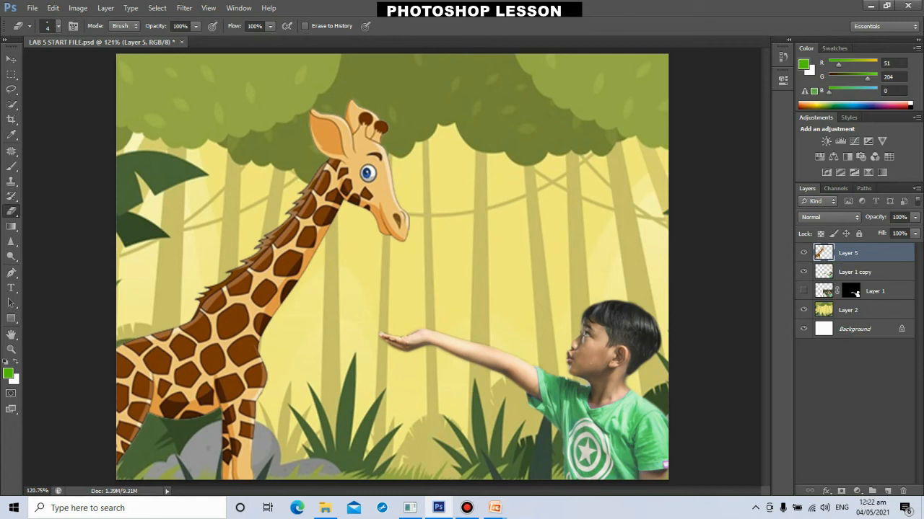
# - Hide every layer except the giraffe to view it alone, and show Layer 1, Layer 2 and Background with Layer 1 copy kept hidden
pyautogui.click(803, 272)
pyautogui.click(803, 310)
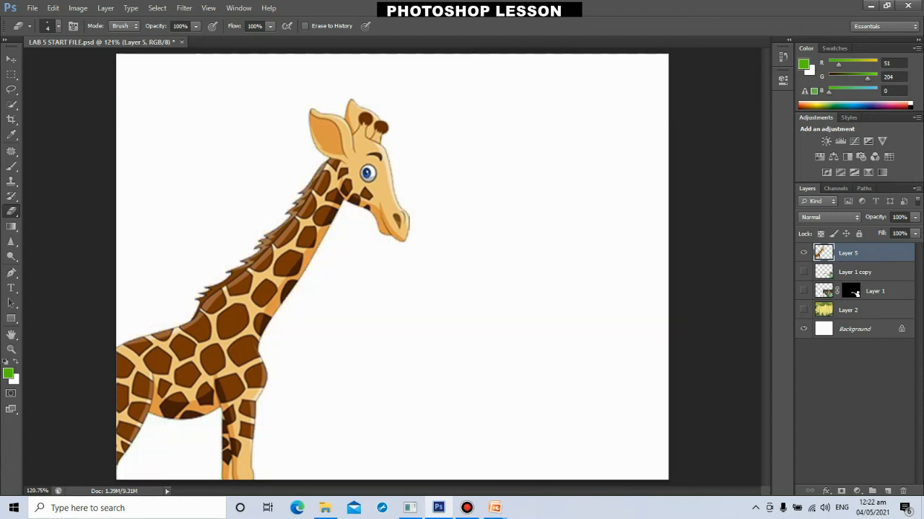
pyautogui.click(803, 329)
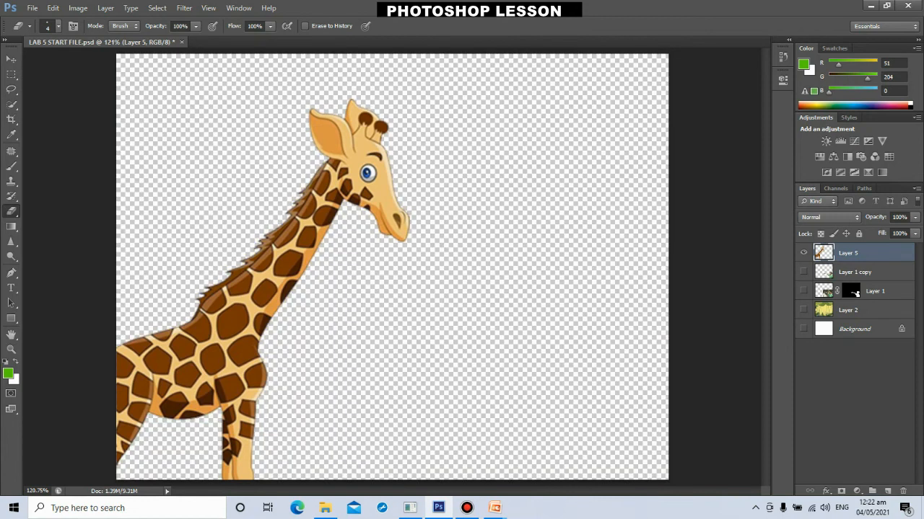
pyautogui.click(803, 291)
pyautogui.click(803, 310)
pyautogui.click(803, 329)
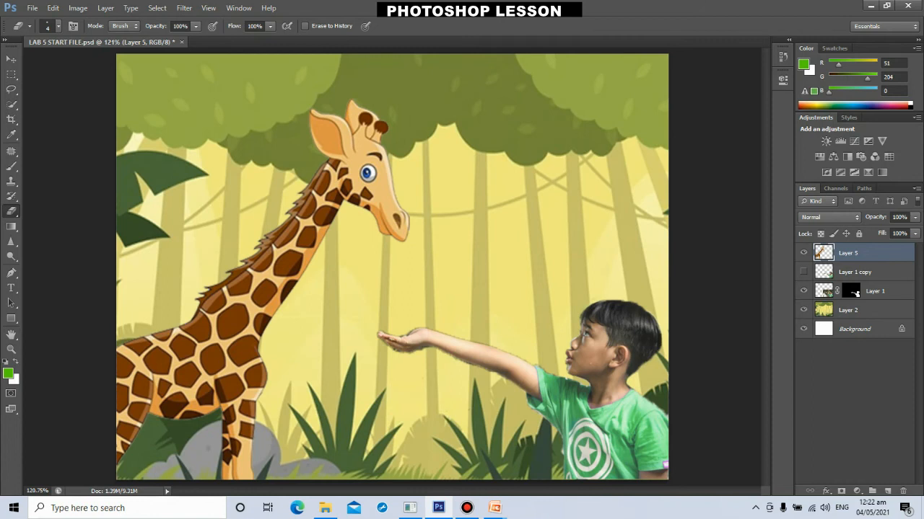
# - Select the giraffe's pixels on Layer 5 and start Puppet Warp on them
pyautogui.rightClick(824, 253)
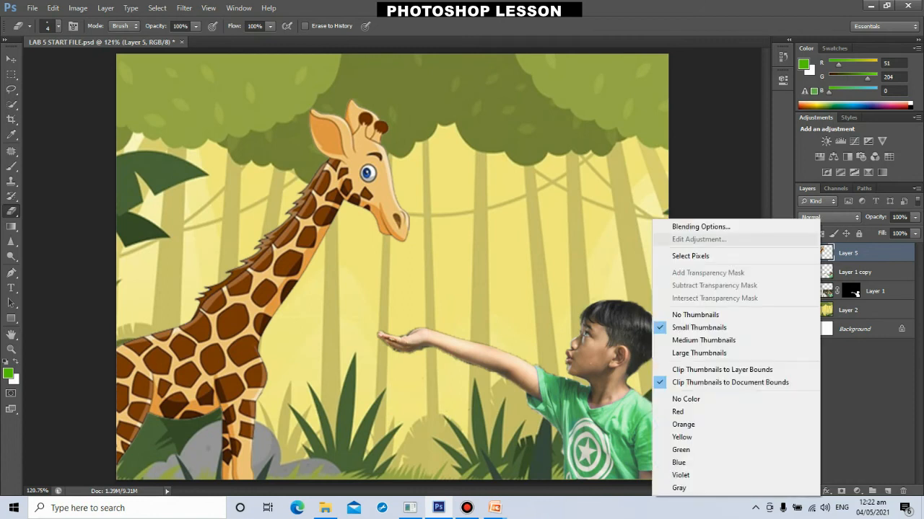
pyautogui.click(681, 253)
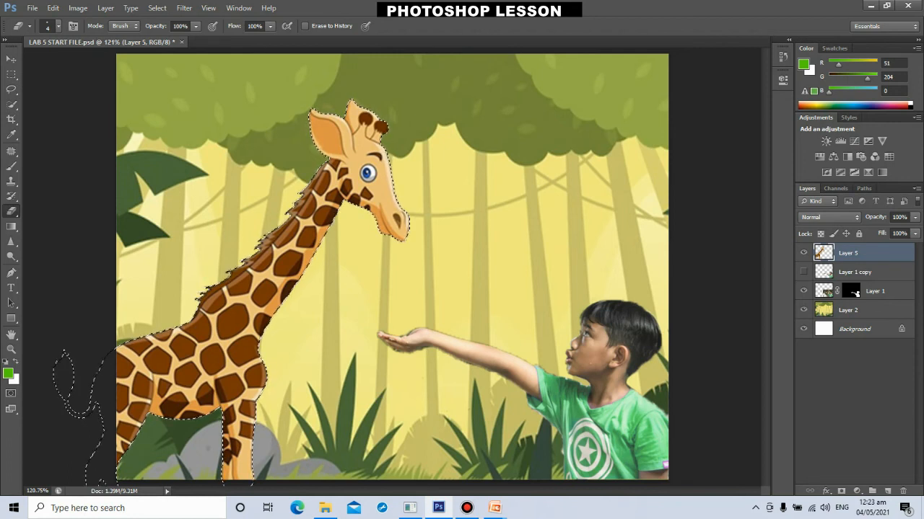
pyautogui.click(53, 8)
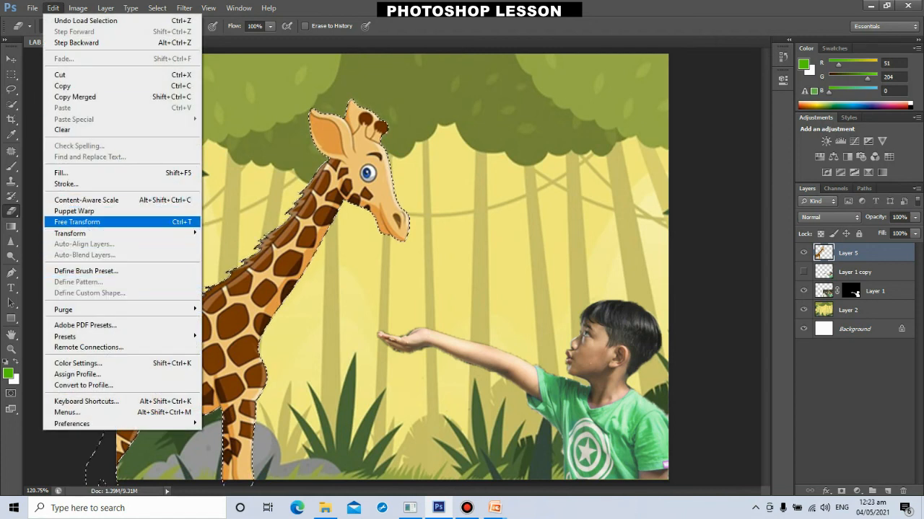
pyautogui.click(74, 210)
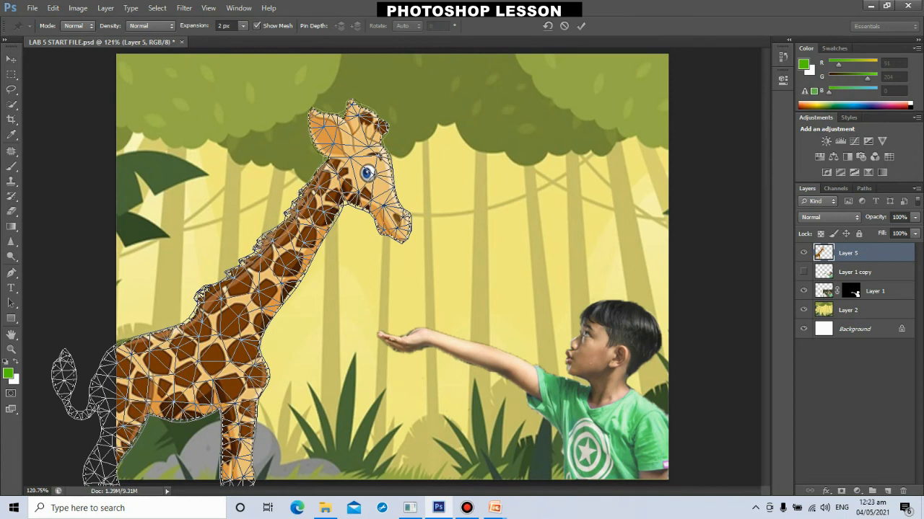
# - Toggle the Puppet Warp mesh display to compare the giraffe with and without it, finishing with the mesh shown
pyautogui.click(257, 25)
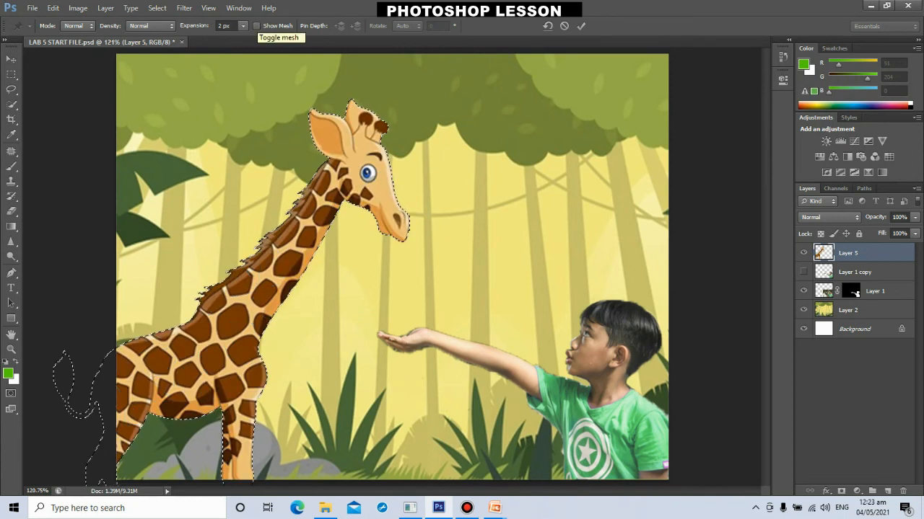
pyautogui.click(256, 25)
pyautogui.click(257, 25)
pyautogui.click(257, 25)
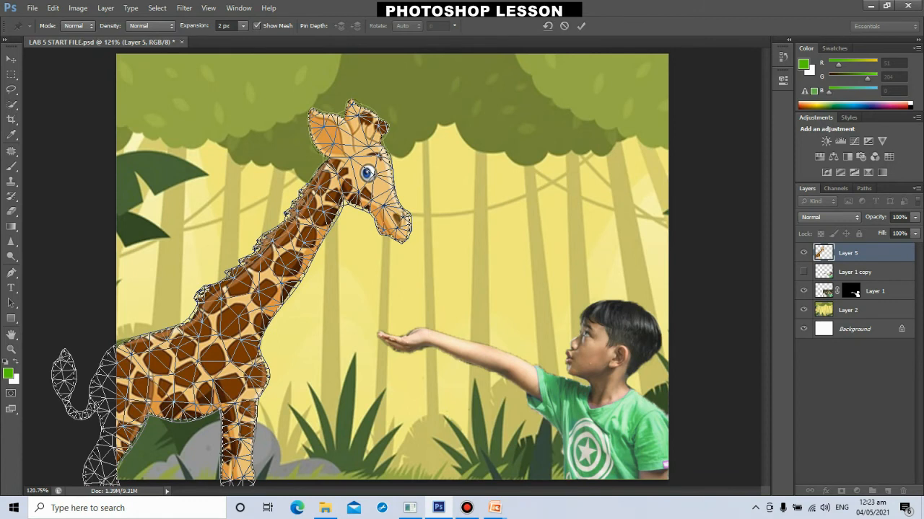
# - Place warp pins around the giraffe's tail, back, legs and lower neck, deleting an unwanted pin
pyautogui.click(150, 337)
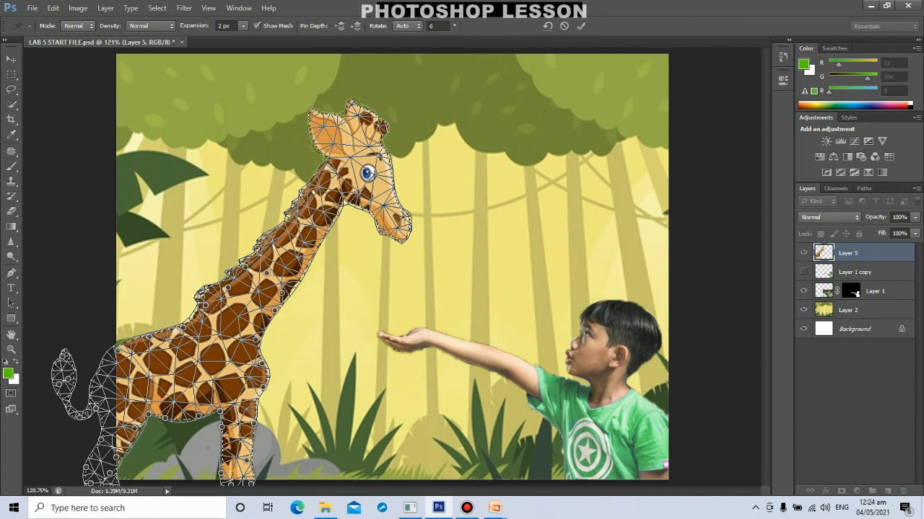
pyautogui.press('Delete')
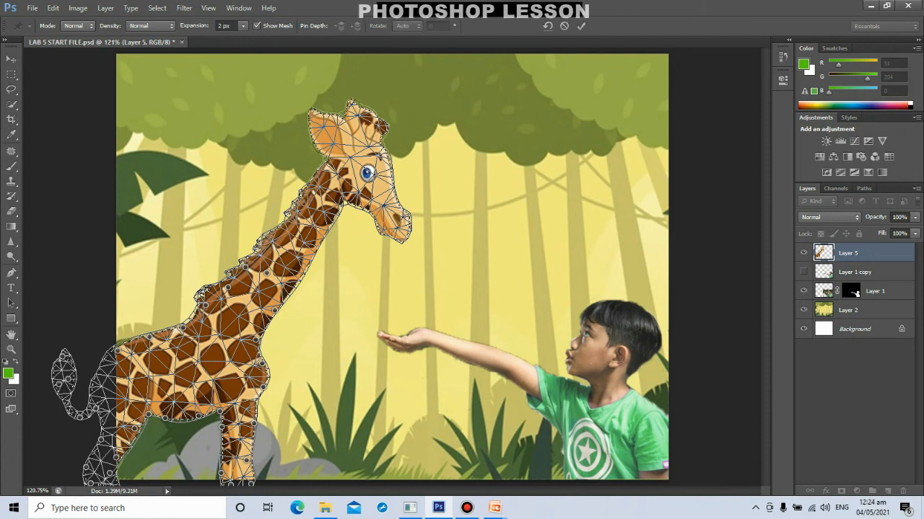
pyautogui.click(283, 297)
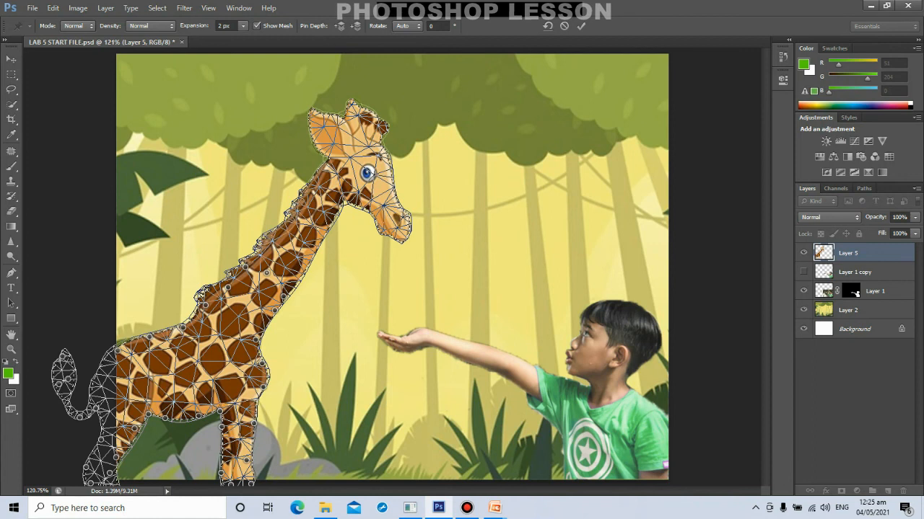
# - Rotate the giraffe's neck downward by 70 degrees around the neck pin, bringing its muzzle to the boy's palm, and apply the warp
pyautogui.press('alt')
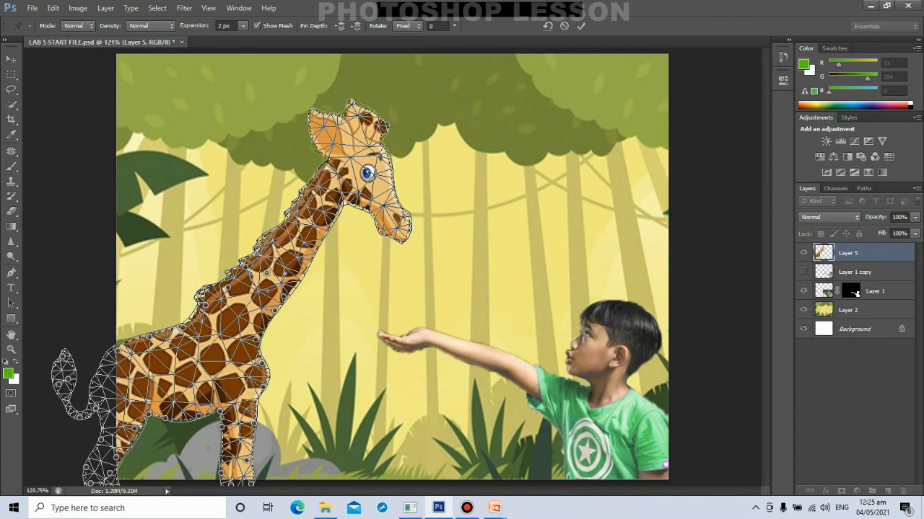
pyautogui.moveTo(278, 248); pyautogui.dragTo(312, 274)
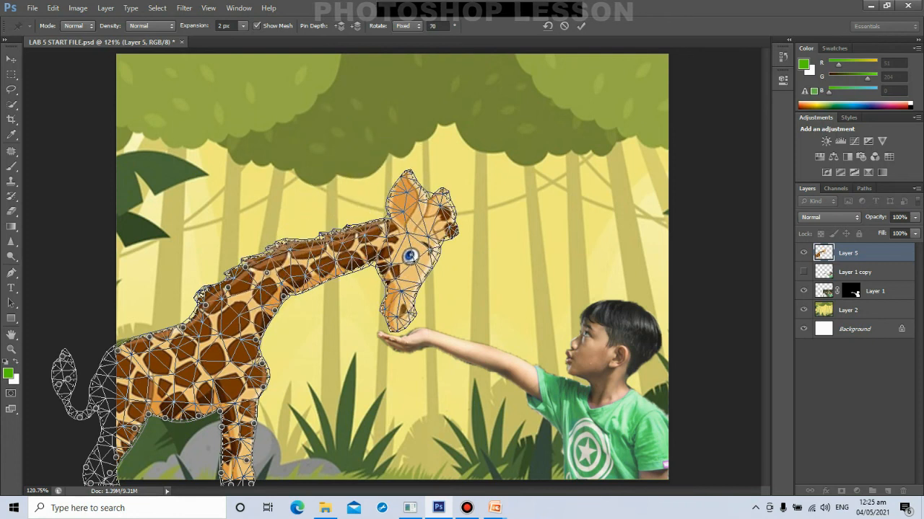
pyautogui.press('Return')
pyautogui.press('e')
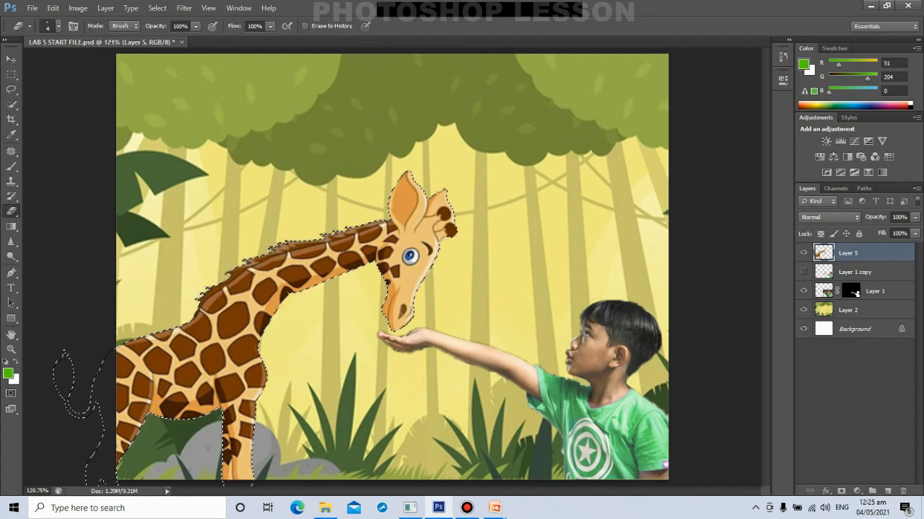